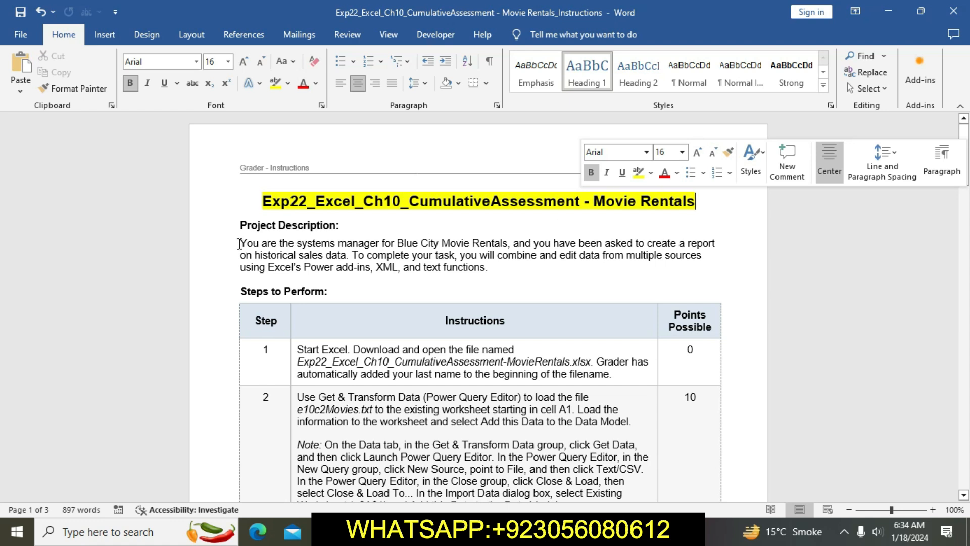
# Highlight the project description paragraph in yellow
pyautogui.moveTo(240, 243); pyautogui.dragTo(496, 270)
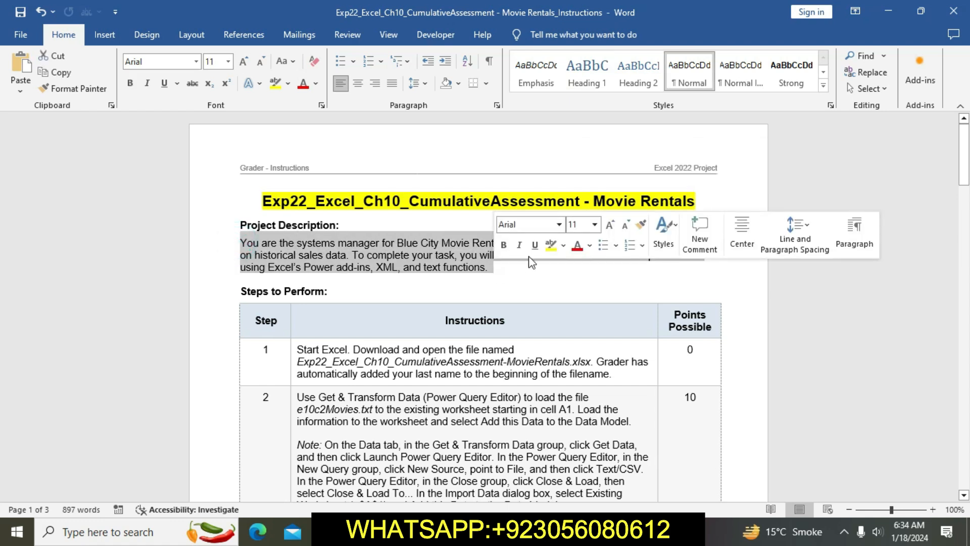
pyautogui.click(551, 246)
pyautogui.click(445, 286)
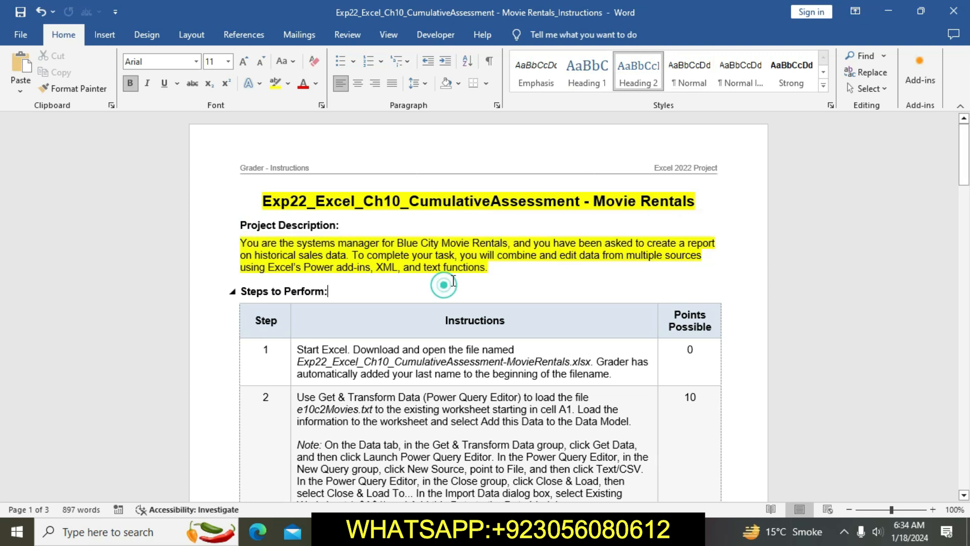
# Highlight the step 1 instruction in the table in yellow
pyautogui.moveTo(965, 163); pyautogui.dragTo(965, 193)
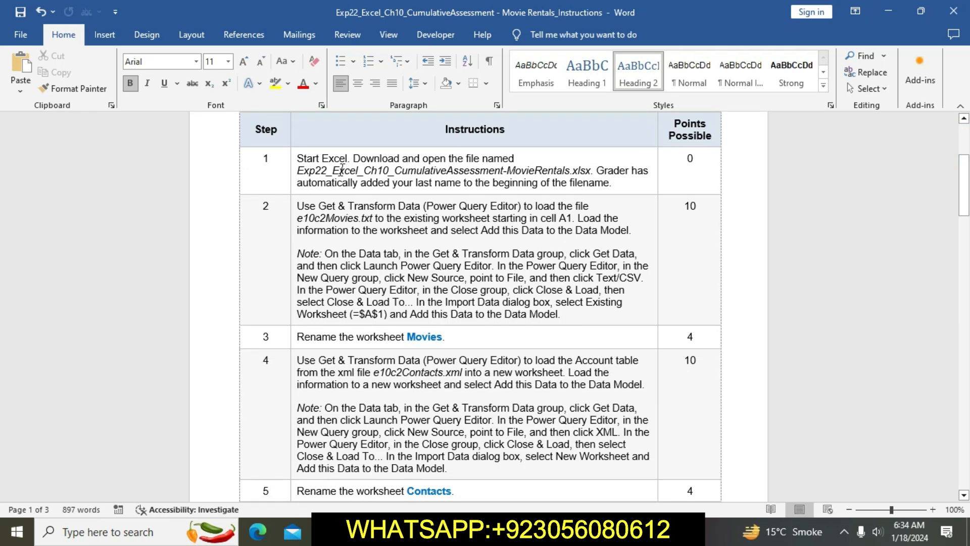
pyautogui.click(293, 162)
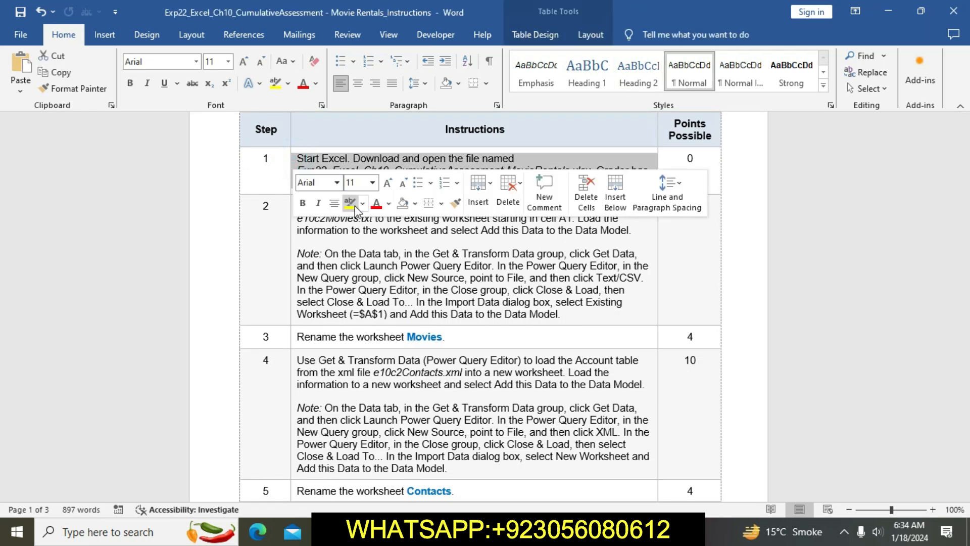
pyautogui.click(352, 204)
pyautogui.click(403, 224)
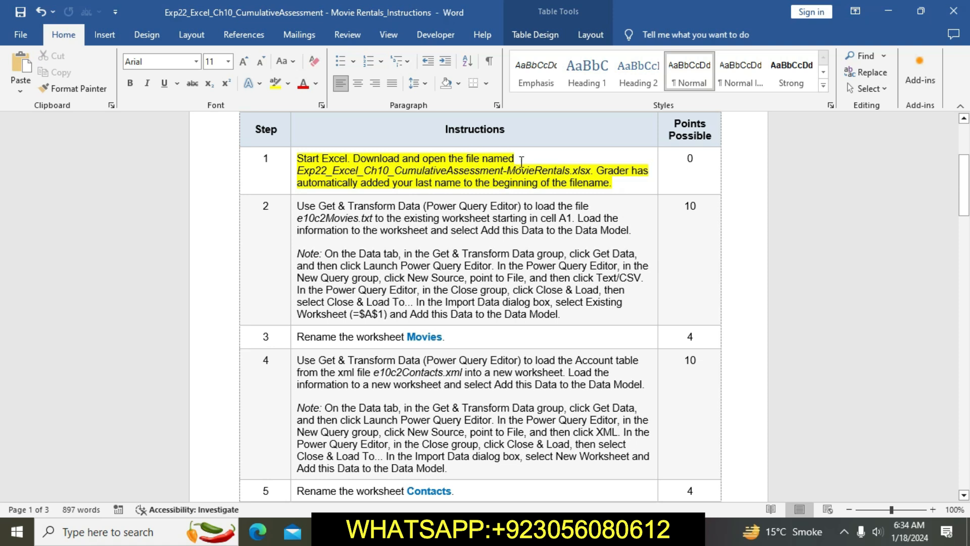
# Compare the workbook file name given in step 1 with the workbook open in Excel, and return to the Word instructions
pyautogui.moveTo(299, 170)
pyautogui.mouseDown()
pyautogui.moveTo(581, 180)
pyautogui.moveTo(586, 172)
pyautogui.moveTo(298, 172)
pyautogui.mouseUp()
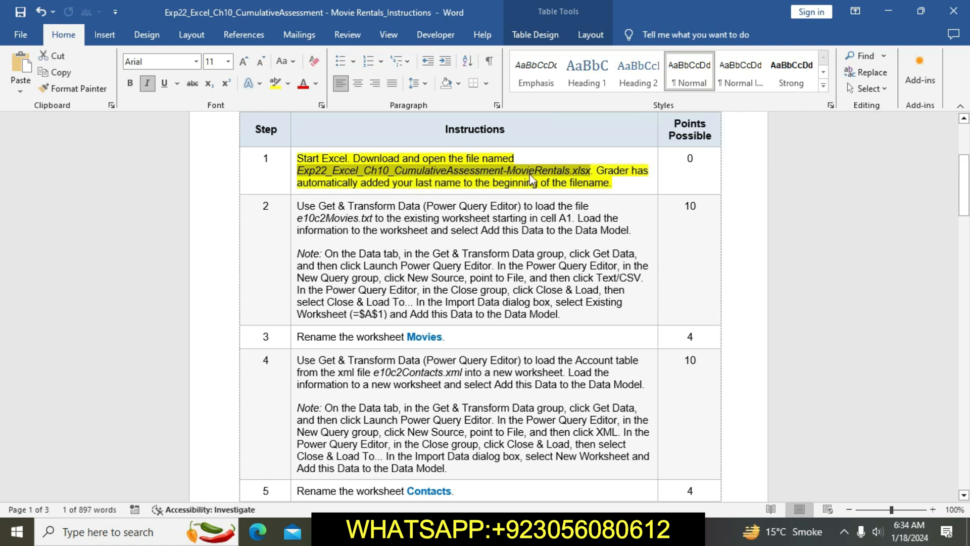
pyautogui.click(459, 531)
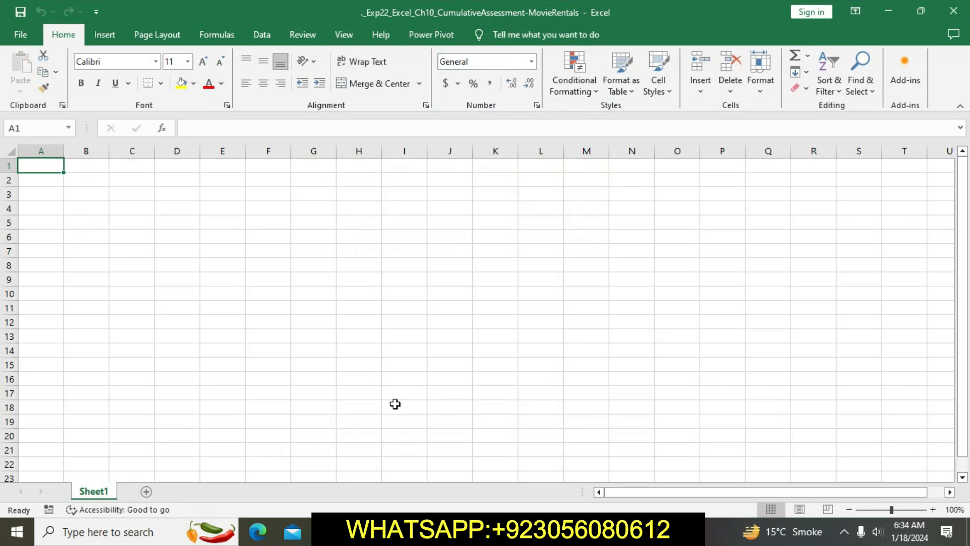
pyautogui.hotkey('alt', 'Tab')
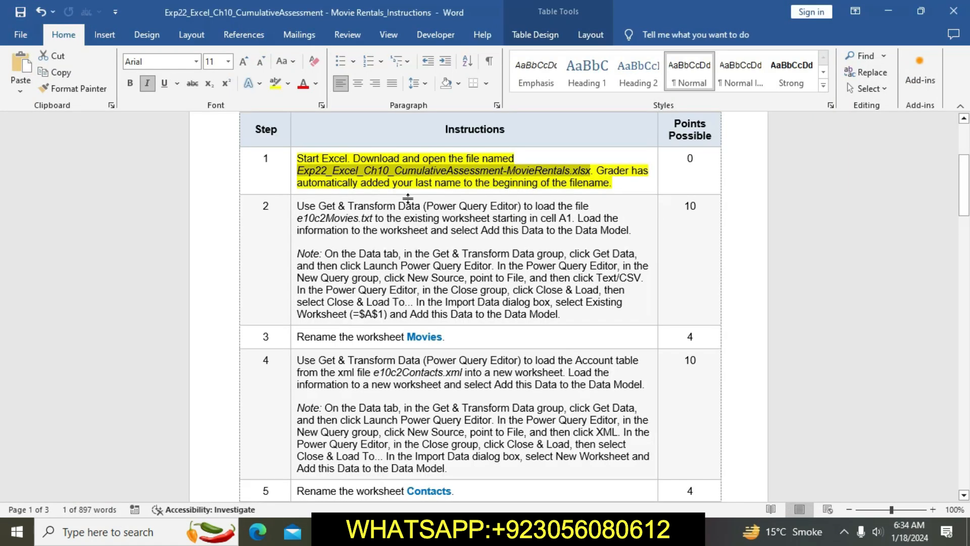
pyautogui.click(580, 187)
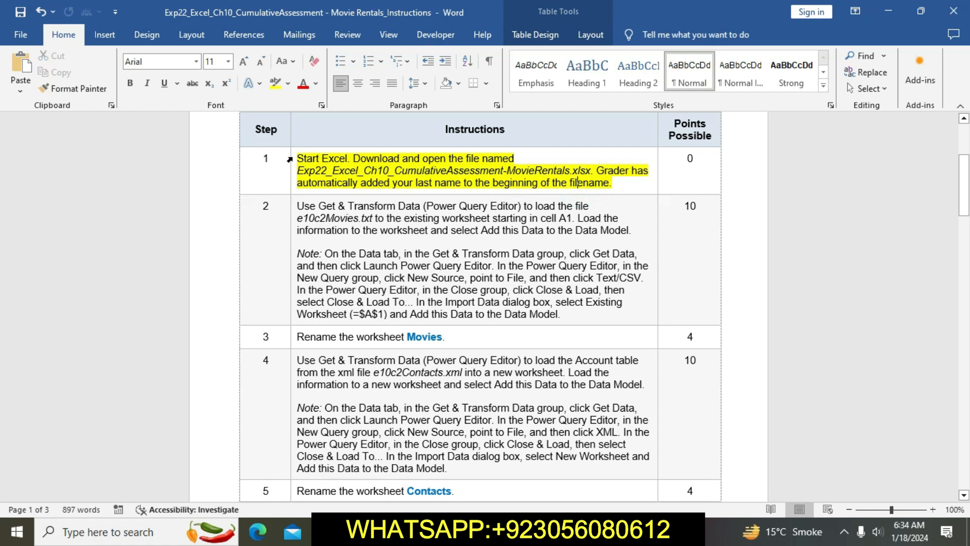
# Remove the yellow highlight from the step 1 instruction and apply it to the step 2 instruction
pyautogui.click(290, 159)
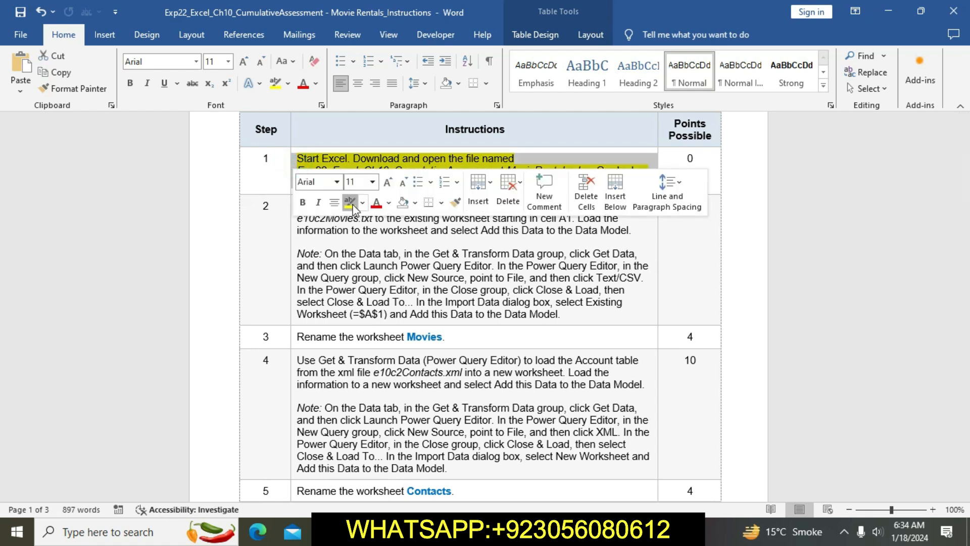
pyautogui.click(352, 204)
pyautogui.click(276, 232)
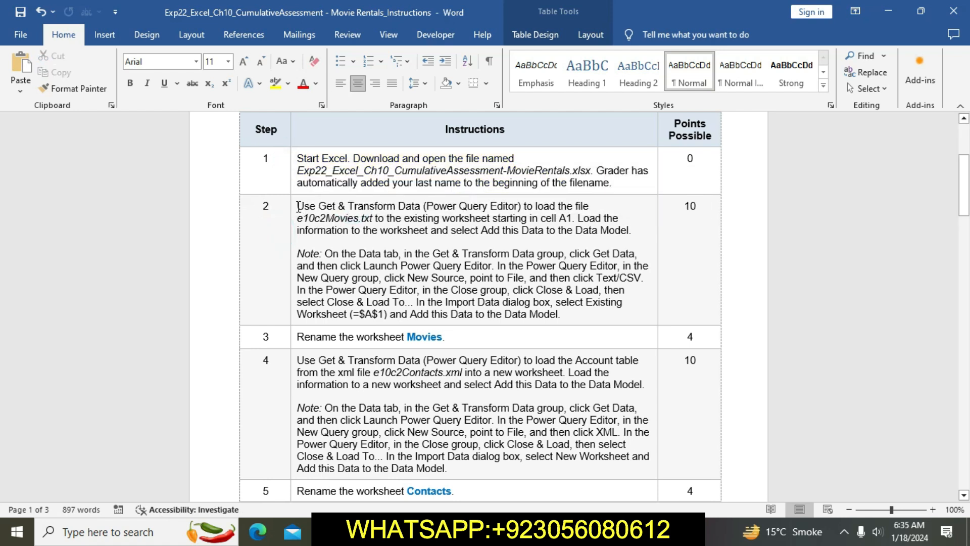
pyautogui.click(294, 207)
pyautogui.click(352, 181)
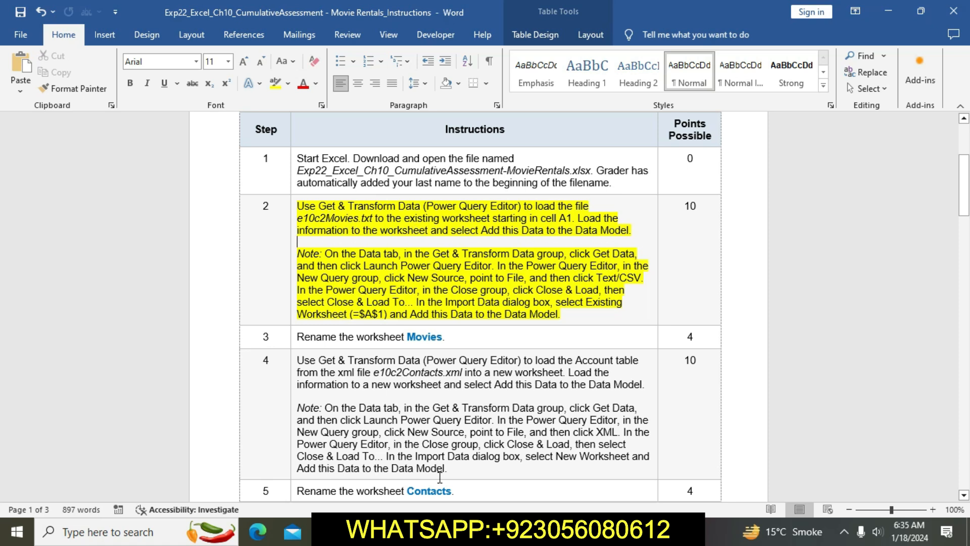
# Switch to the MovieRentals workbook in Excel and look at the file source types available for a new query
pyautogui.moveTo(466, 532)
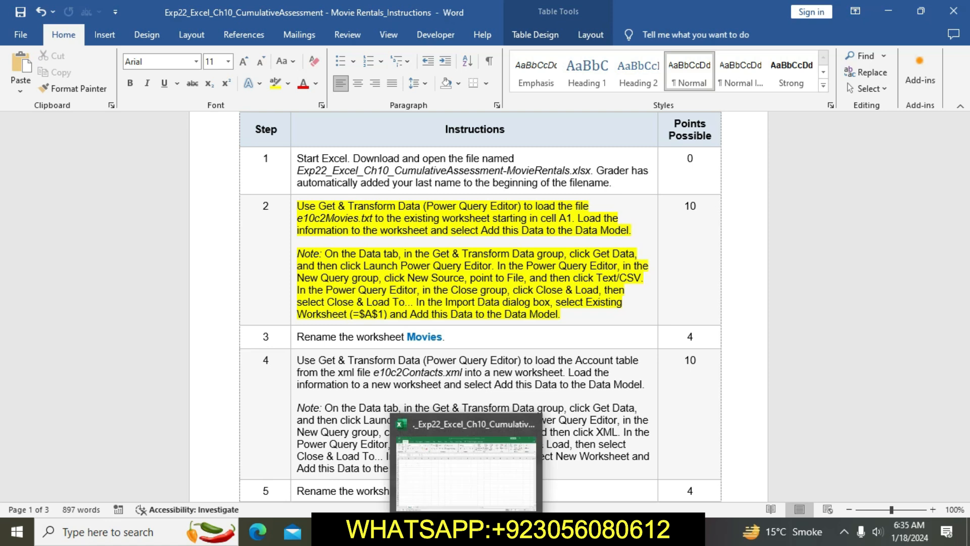
pyautogui.click(478, 493)
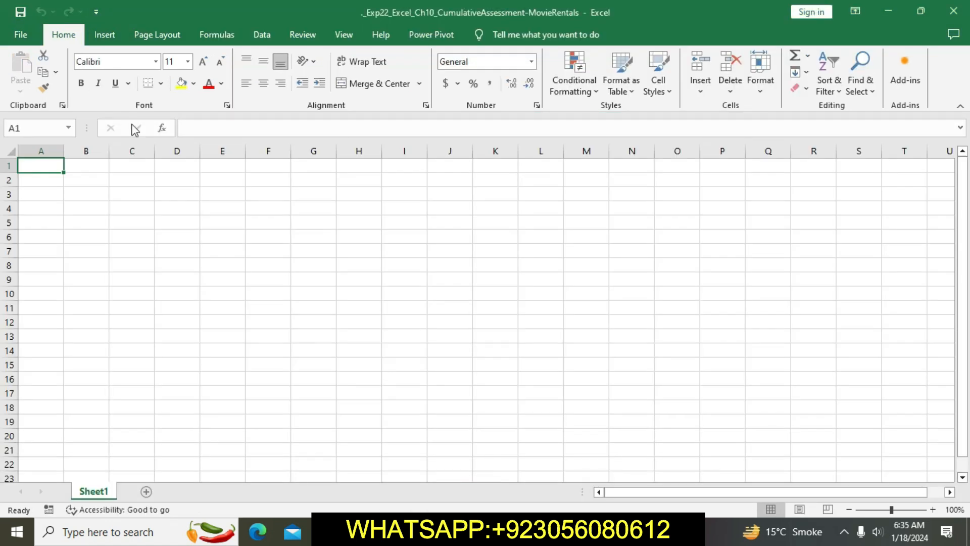
pyautogui.click(264, 34)
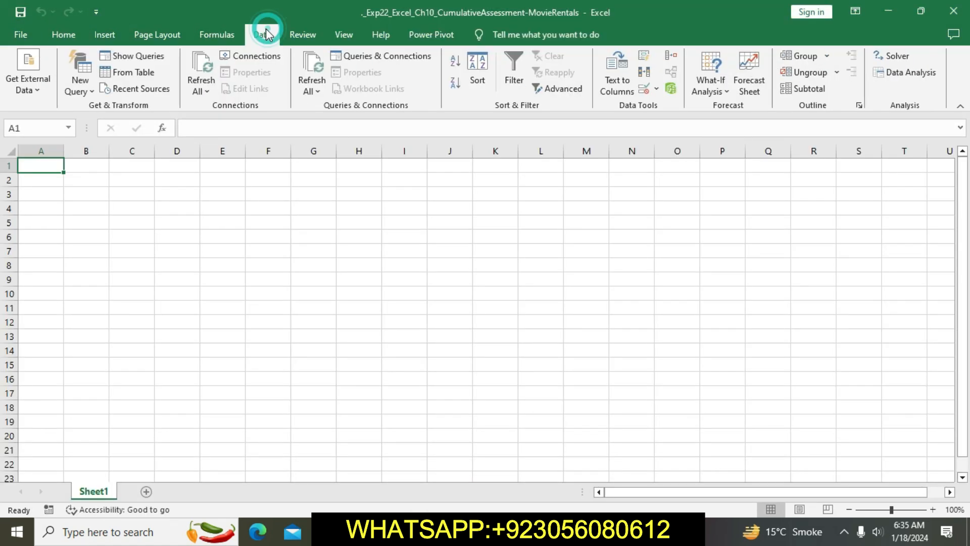
pyautogui.click(80, 83)
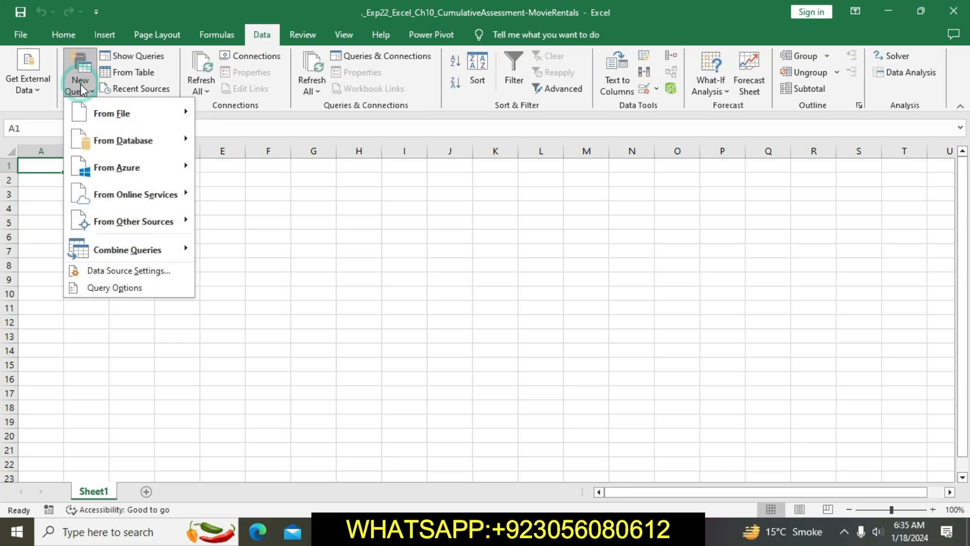
pyautogui.moveTo(106, 115)
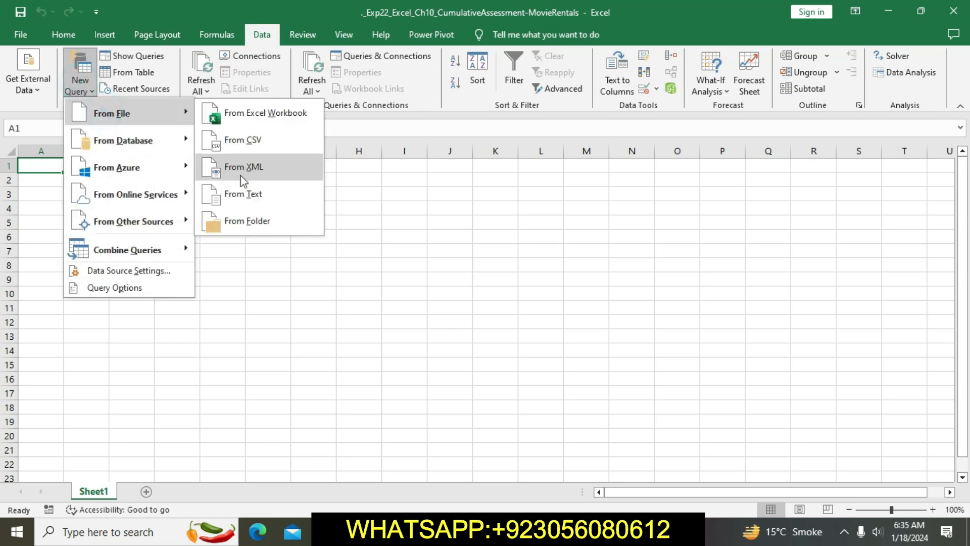
pyautogui.click(242, 335)
# Try to delete Sheet1 from the workbook
pyautogui.rightClick(103, 494)
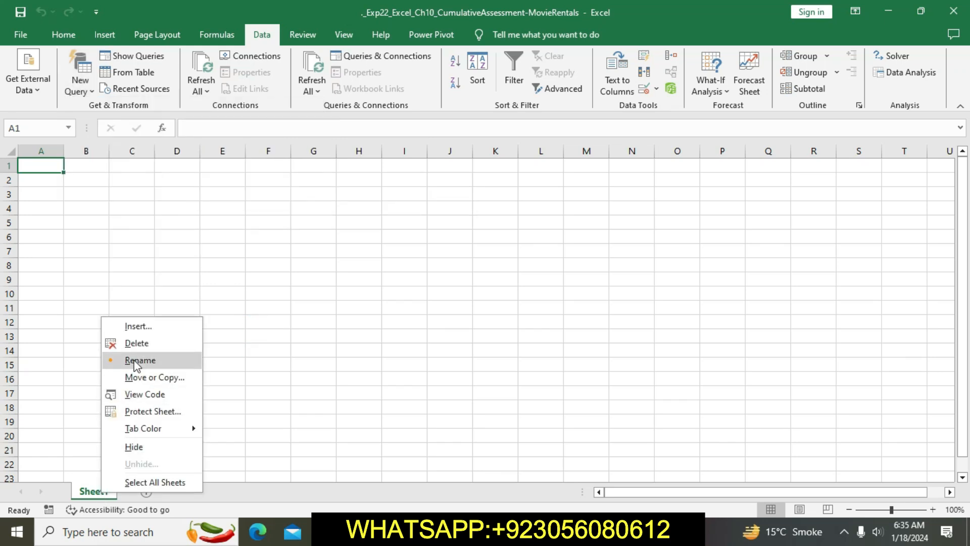
pyautogui.click(136, 341)
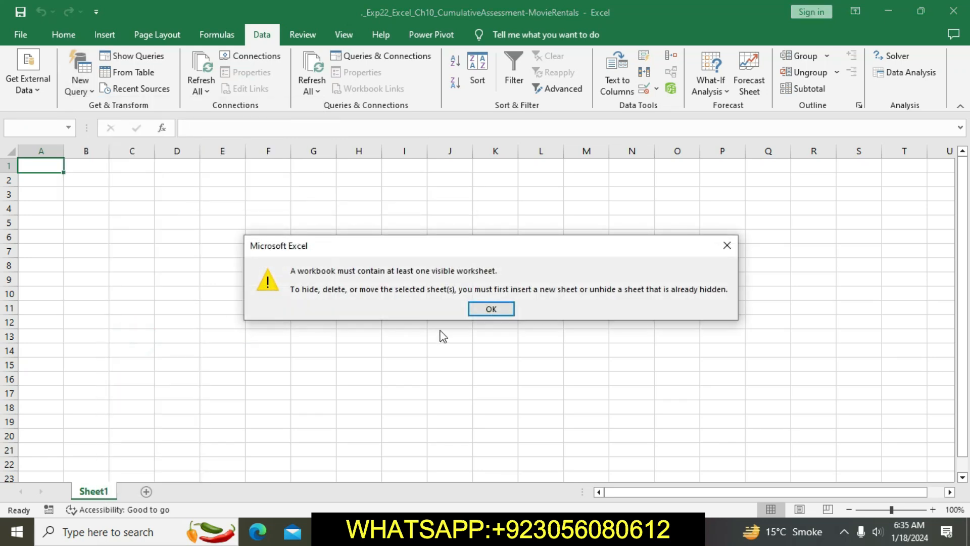
pyautogui.click(727, 245)
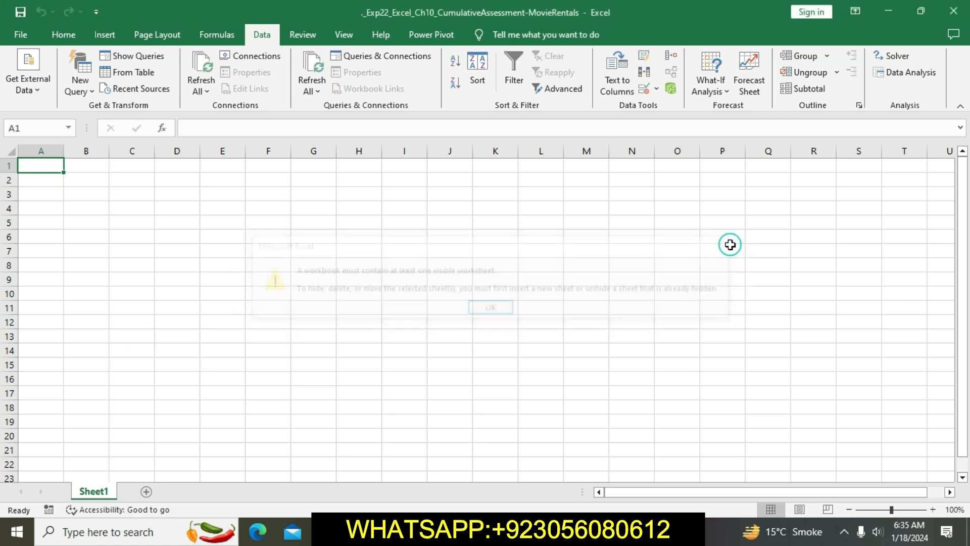
# Import the text file e10c2Movies from the Movie Rentals folder on the desktop as a new query and load it into the workbook
pyautogui.click(88, 91)
pyautogui.moveTo(111, 111)
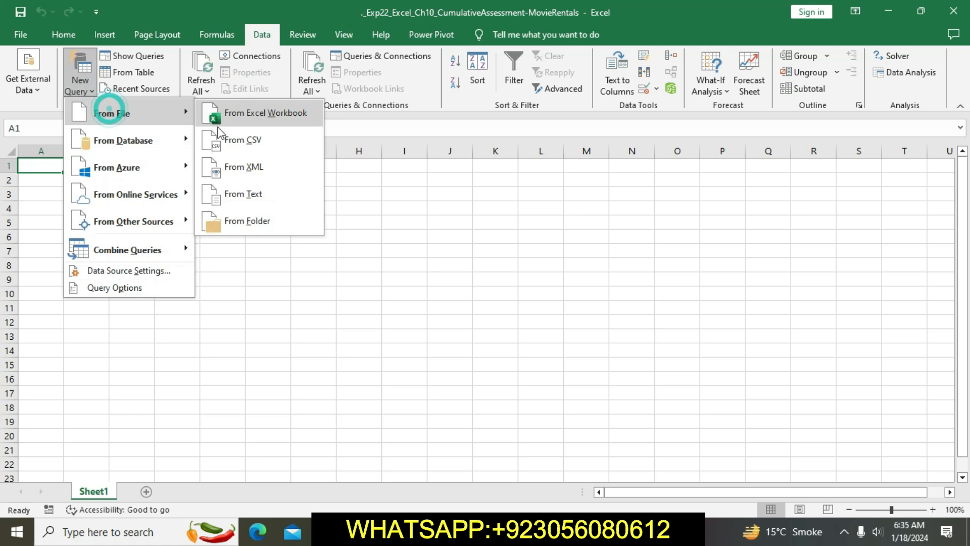
pyautogui.click(245, 192)
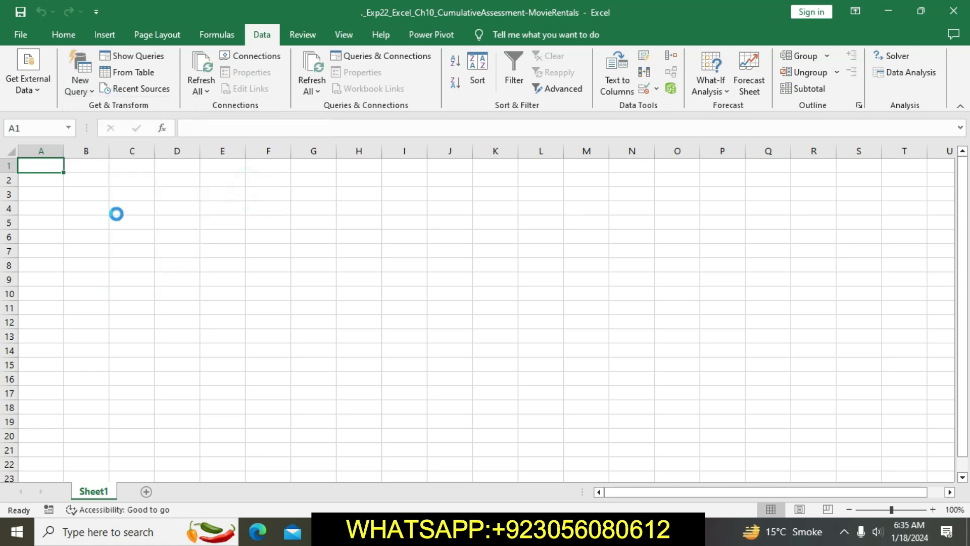
pyautogui.click(64, 249)
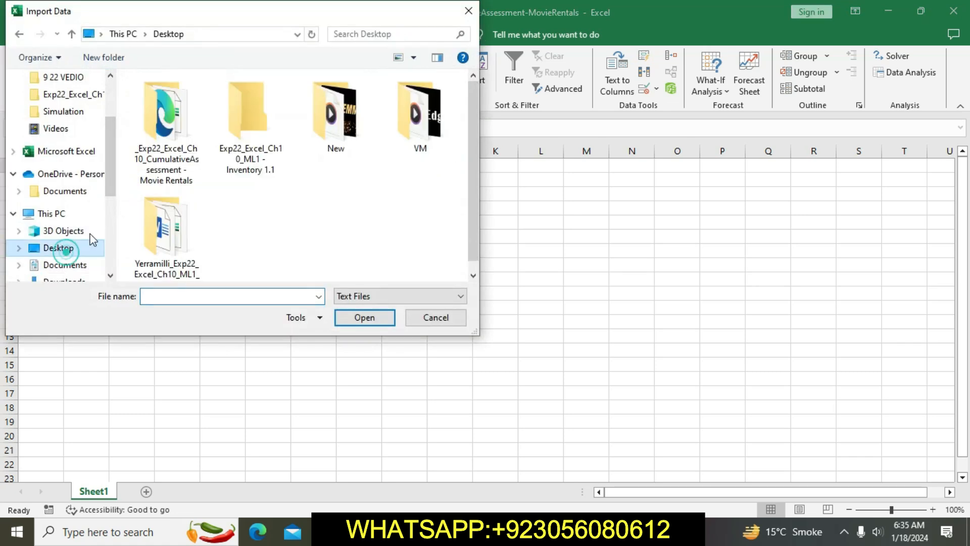
pyautogui.doubleClick(163, 135)
pyautogui.click(192, 99)
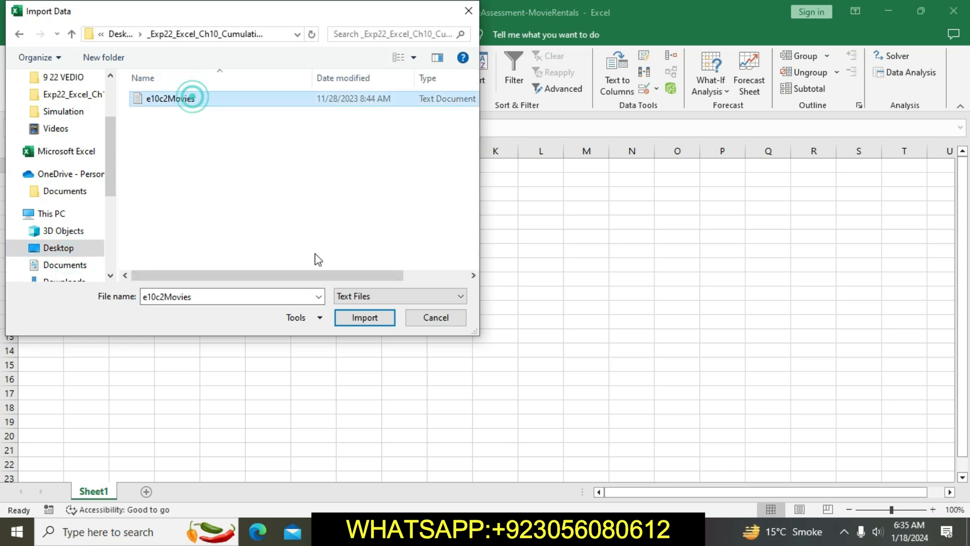
pyautogui.click(363, 318)
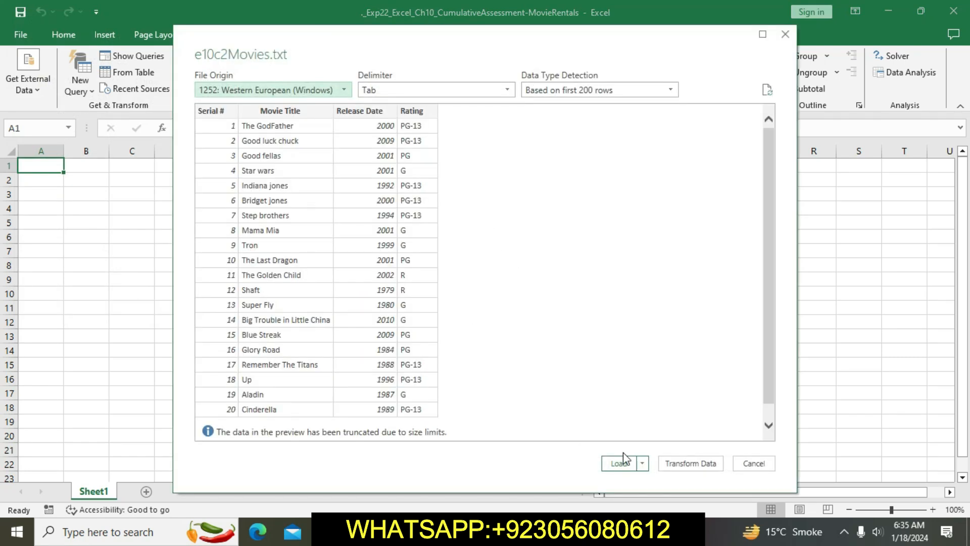
pyautogui.click(619, 463)
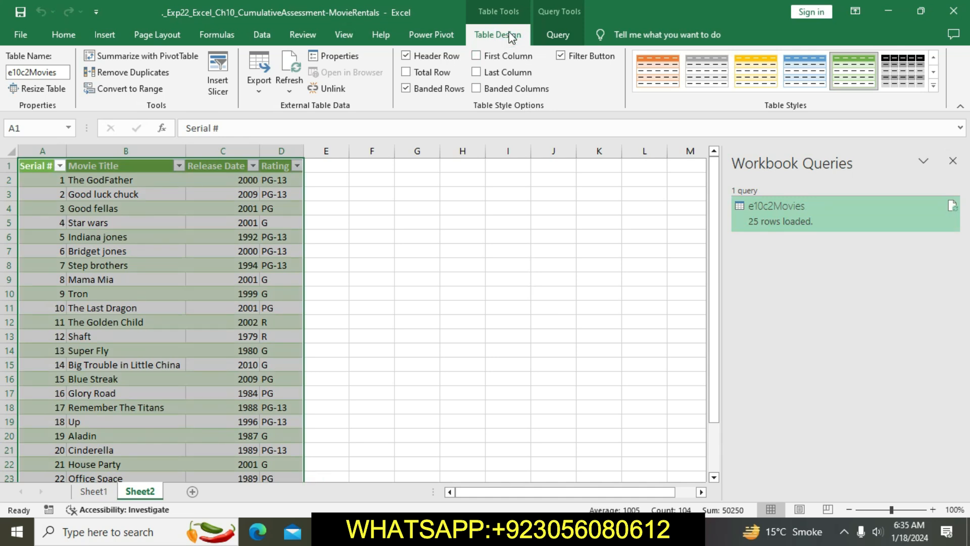
# Reload the e10c2Movies query as a table with its data added to the Data Model
pyautogui.click(480, 222)
pyautogui.moveTo(40, 169); pyautogui.dragTo(283, 447)
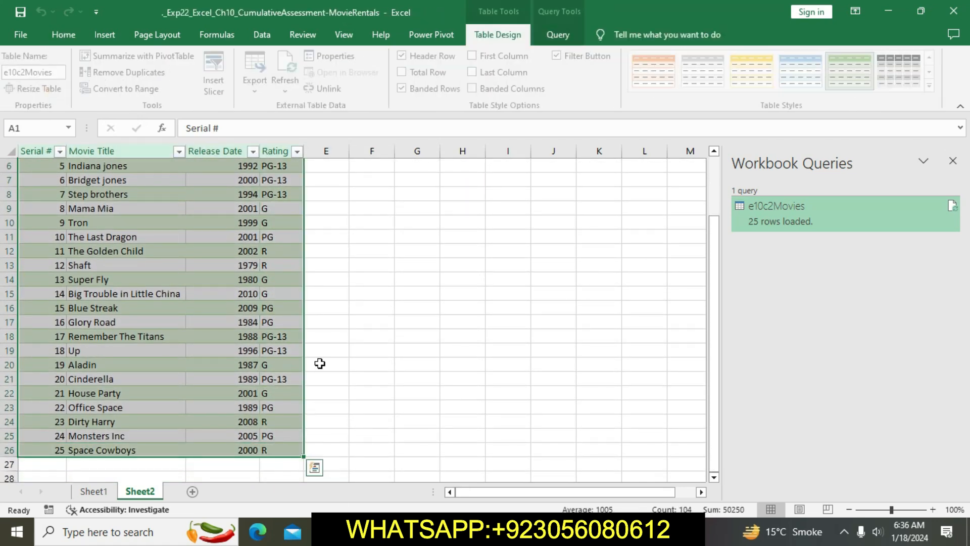
pyautogui.click(565, 35)
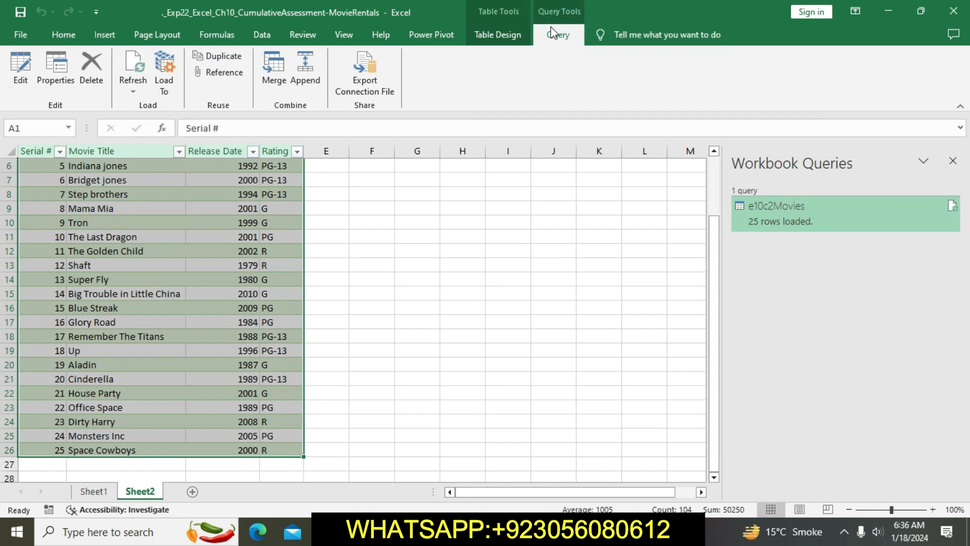
pyautogui.click(165, 75)
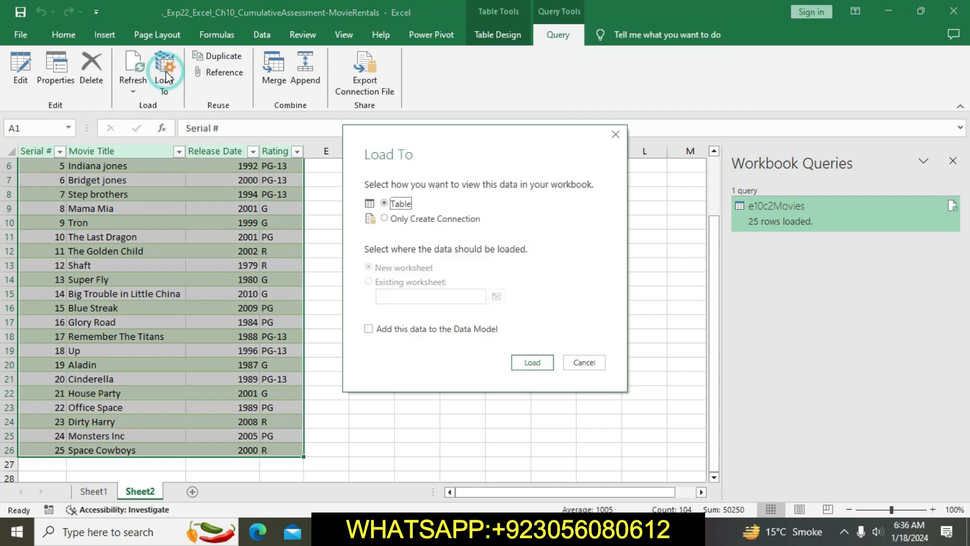
pyautogui.click(393, 331)
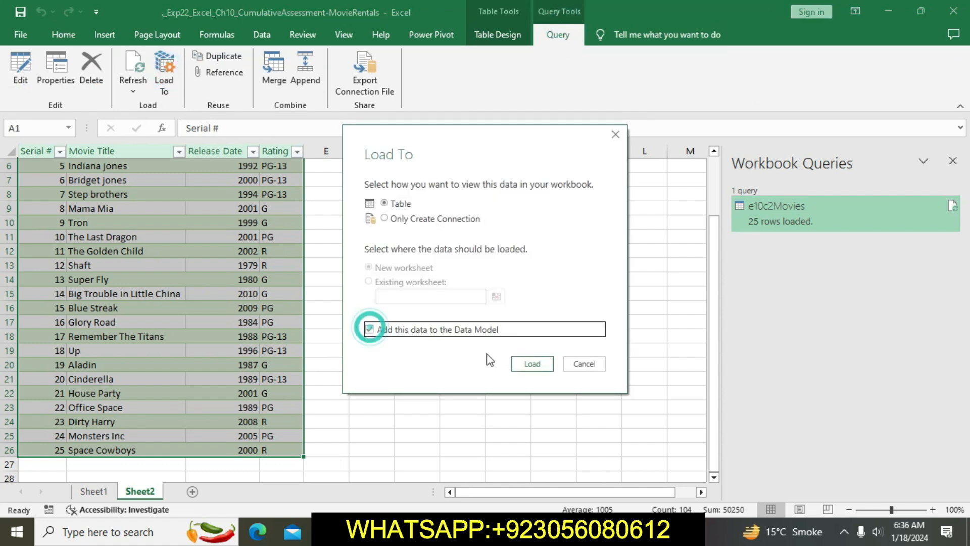
pyautogui.click(532, 364)
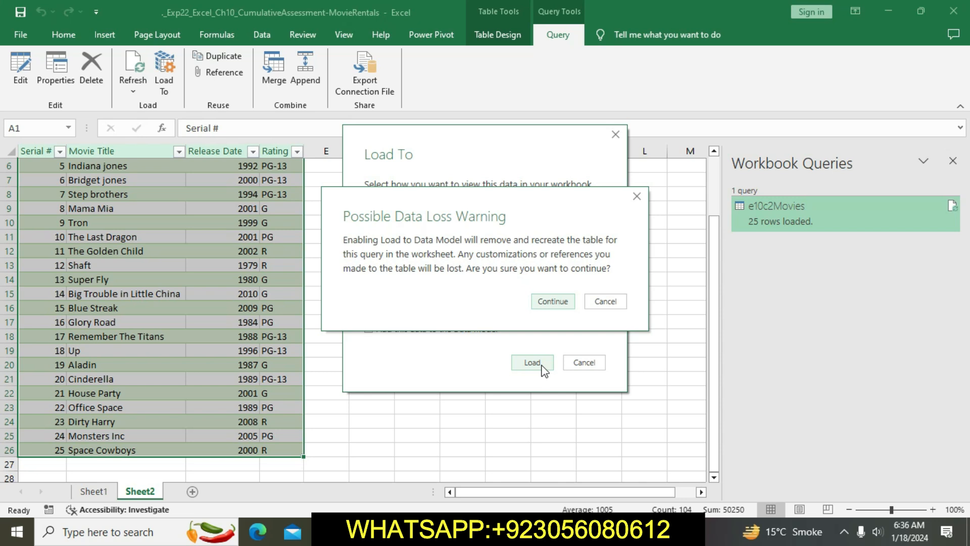
pyautogui.click(552, 303)
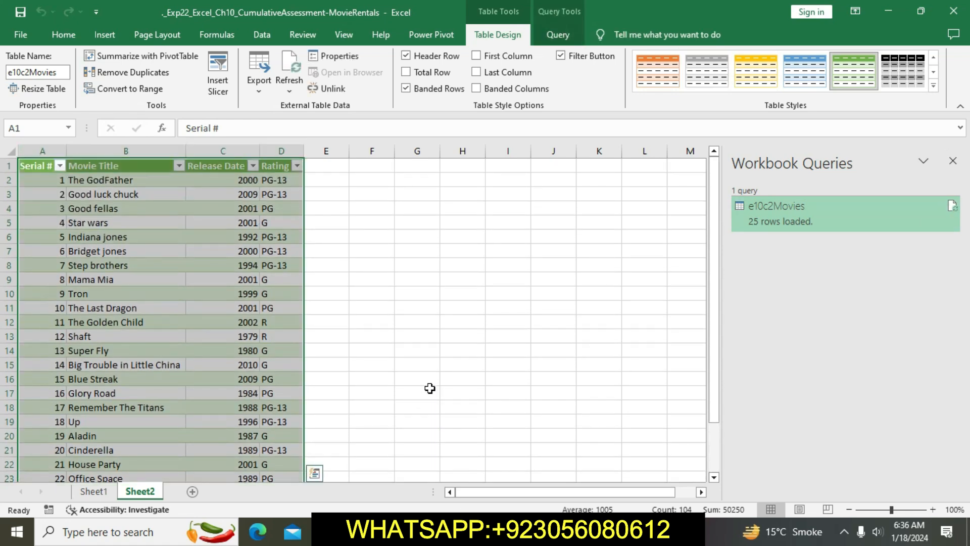
# Switch back to the Word instructions and remove the yellow highlight from the step 2 instruction
pyautogui.hotkey('alt', 'Tab')
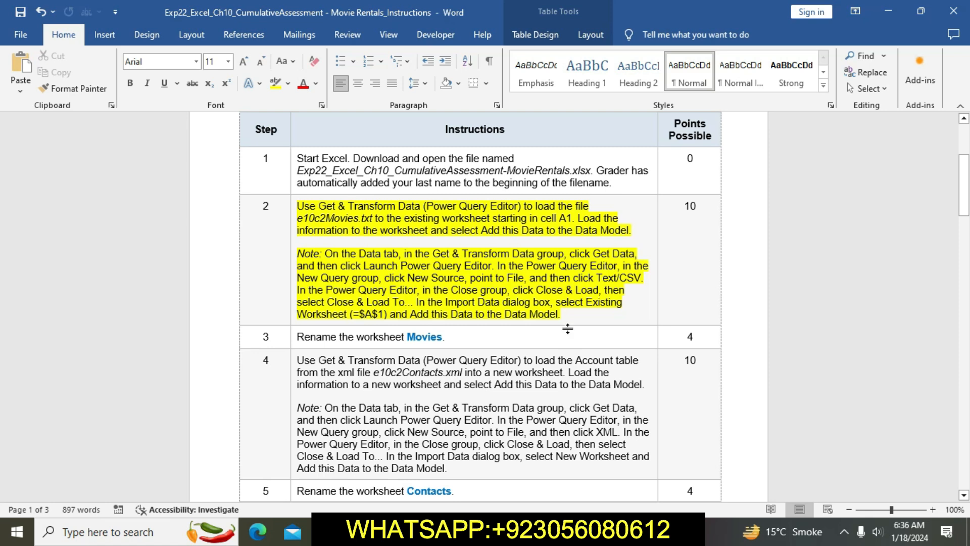
pyautogui.click(571, 320)
pyautogui.moveTo(968, 211); pyautogui.dragTo(964, 187)
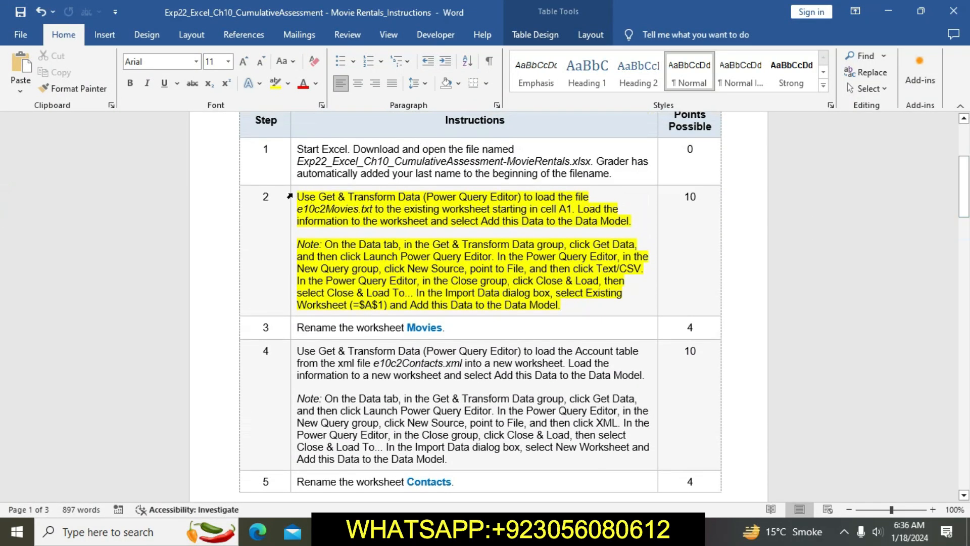
pyautogui.click(290, 196)
pyautogui.click(349, 169)
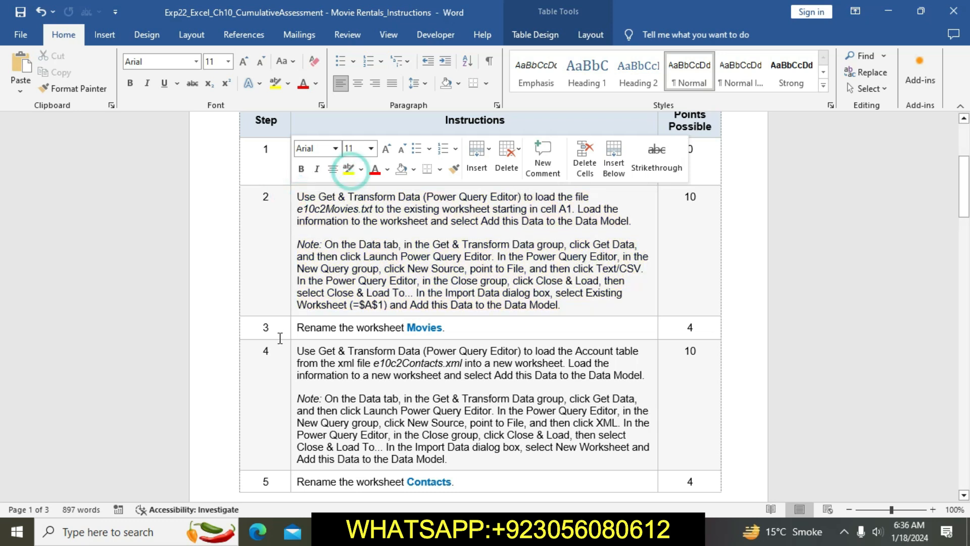
# Highlight the step 3 instruction in yellow and copy the worksheet name Movies from it
pyautogui.click(293, 329)
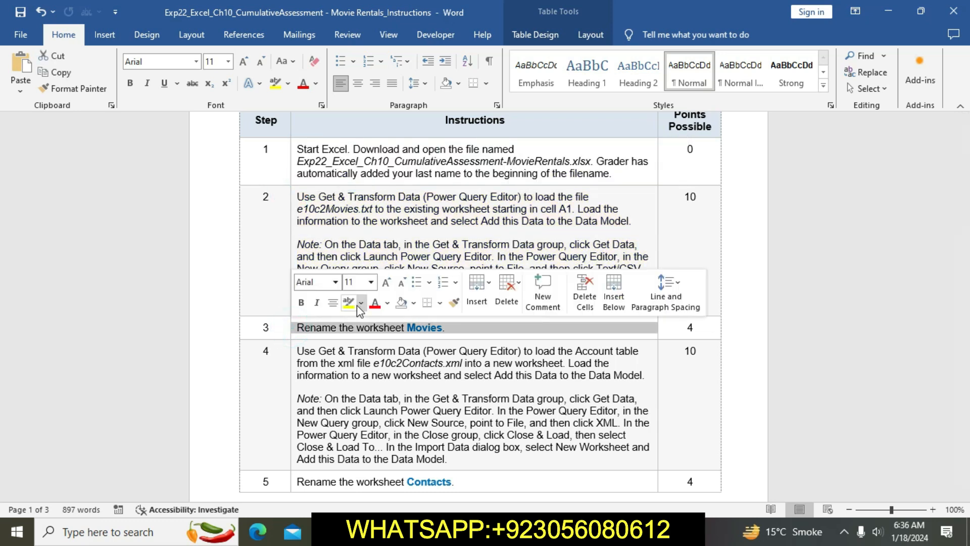
pyautogui.click(356, 304)
pyautogui.click(334, 351)
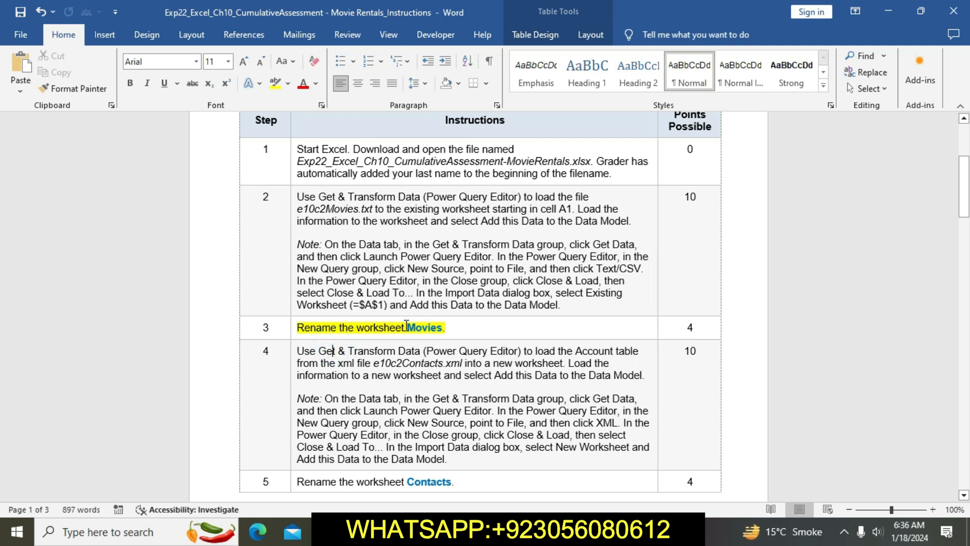
pyautogui.moveTo(408, 327); pyautogui.dragTo(441, 332)
pyautogui.hotkey('ctrl', 'c')
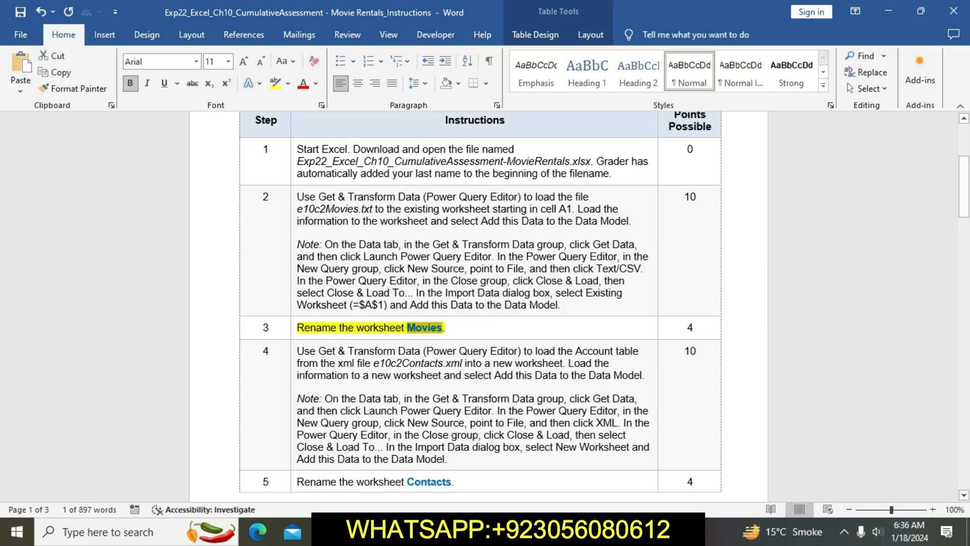
# Switch to the Excel workbook and rename Sheet2 to Movies with the copied name
pyautogui.hotkey('alt', 'Tab')
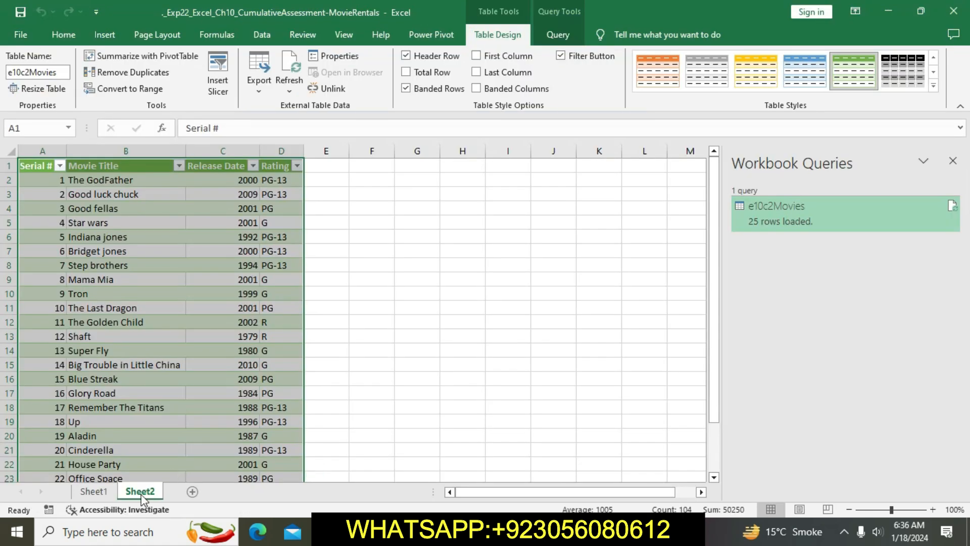
pyautogui.rightClick(147, 485)
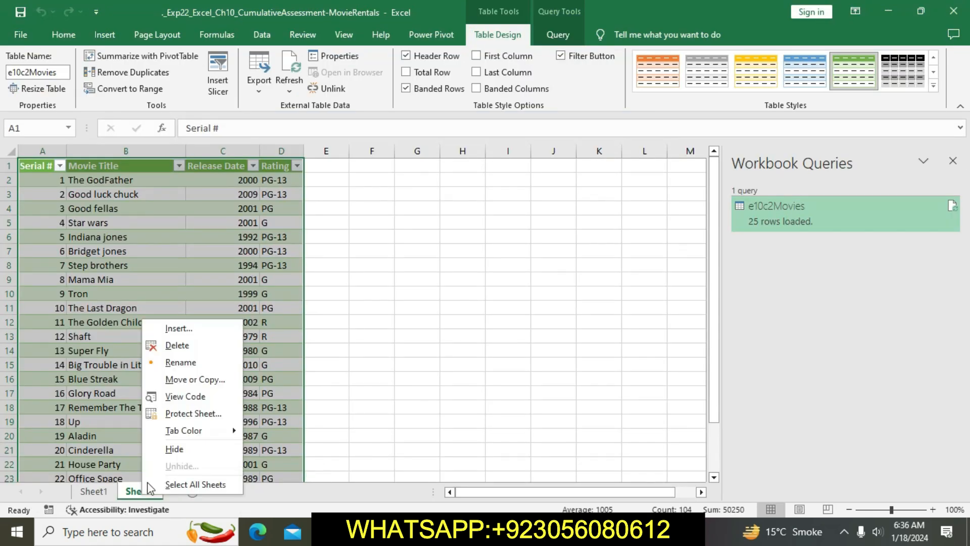
pyautogui.click(200, 360)
pyautogui.hotkey('ctrl', 'v')
pyautogui.press('Return')
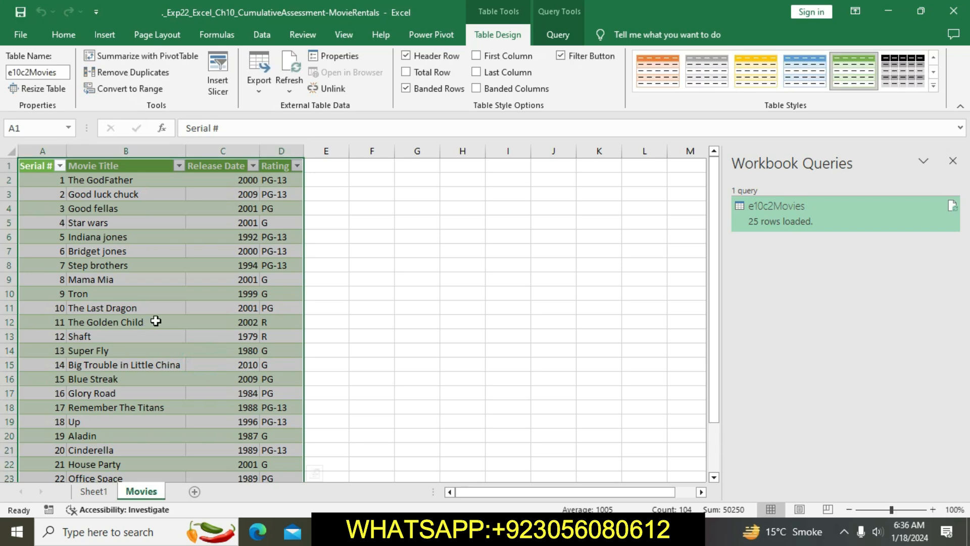
# Delete the empty Sheet1 from the workbook
pyautogui.click(196, 322)
pyautogui.click(96, 491)
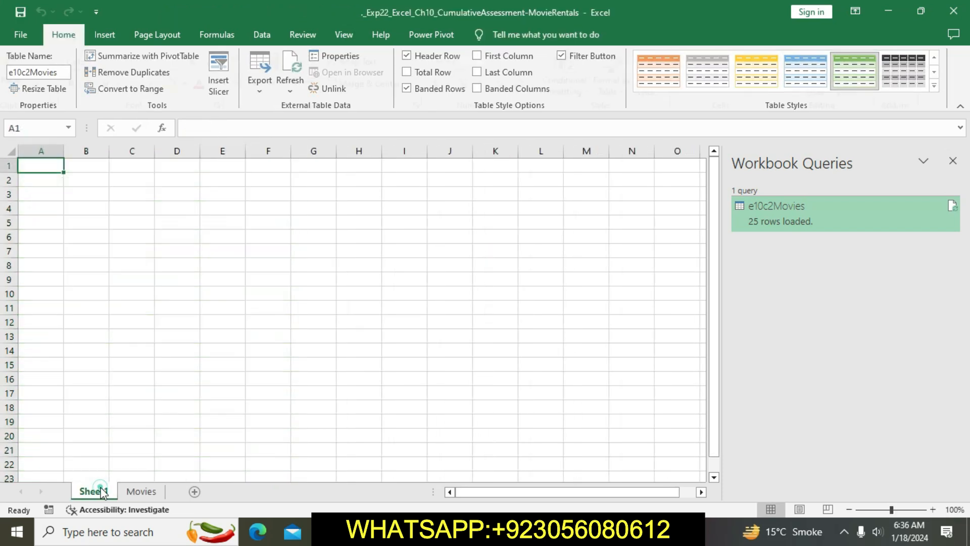
pyautogui.rightClick(102, 490)
pyautogui.click(137, 338)
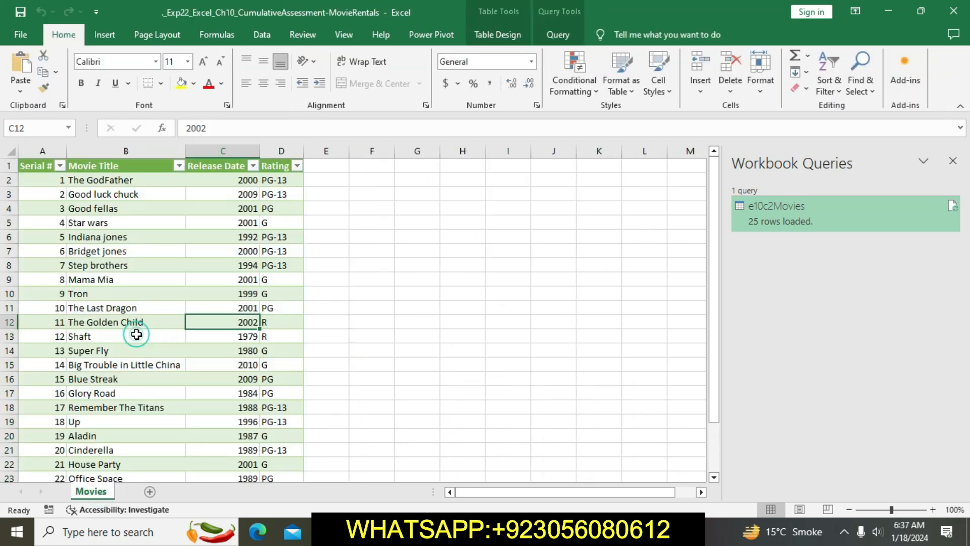
pyautogui.click(426, 361)
# Switch to the Word instructions, remove the yellow highlight from step 3 and highlight the step 4 instruction
pyautogui.click(446, 532)
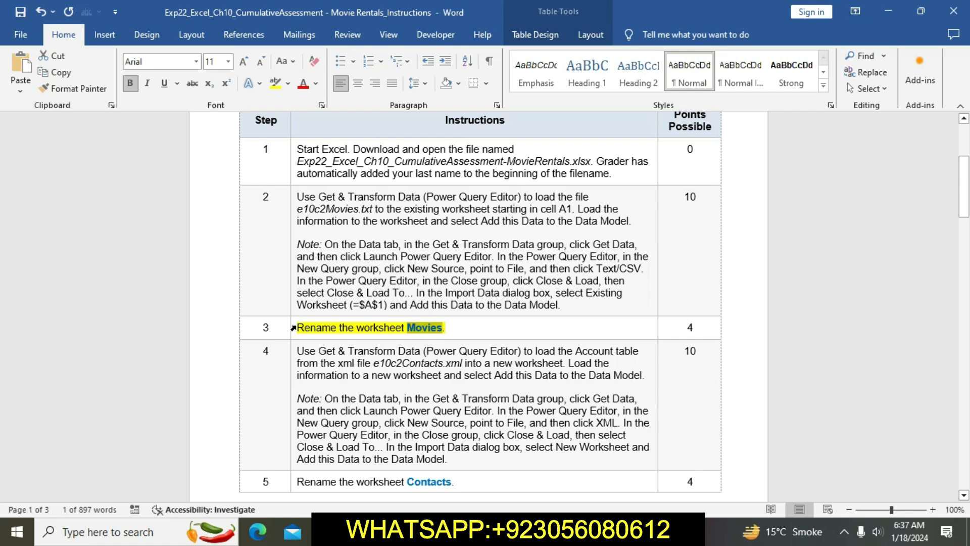
pyautogui.click(293, 328)
pyautogui.click(352, 302)
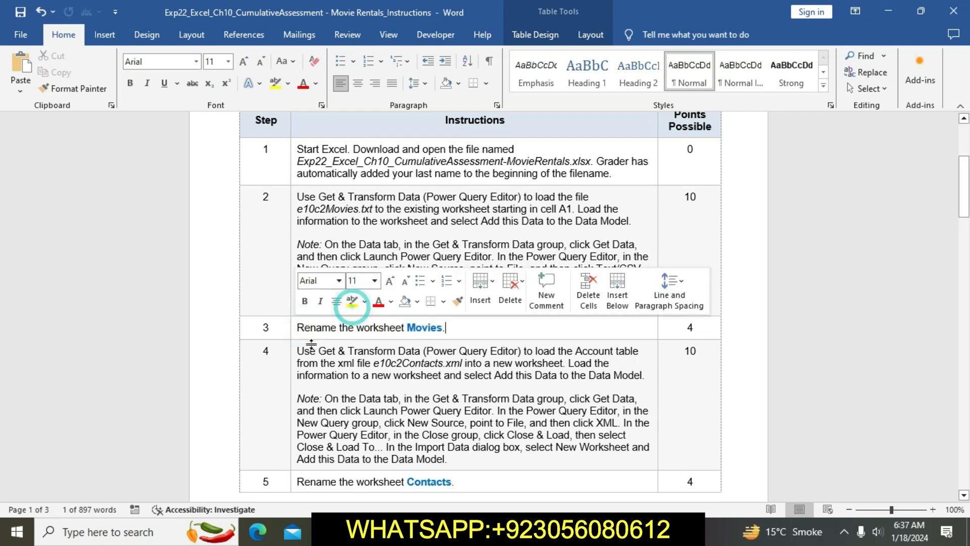
pyautogui.click(294, 348)
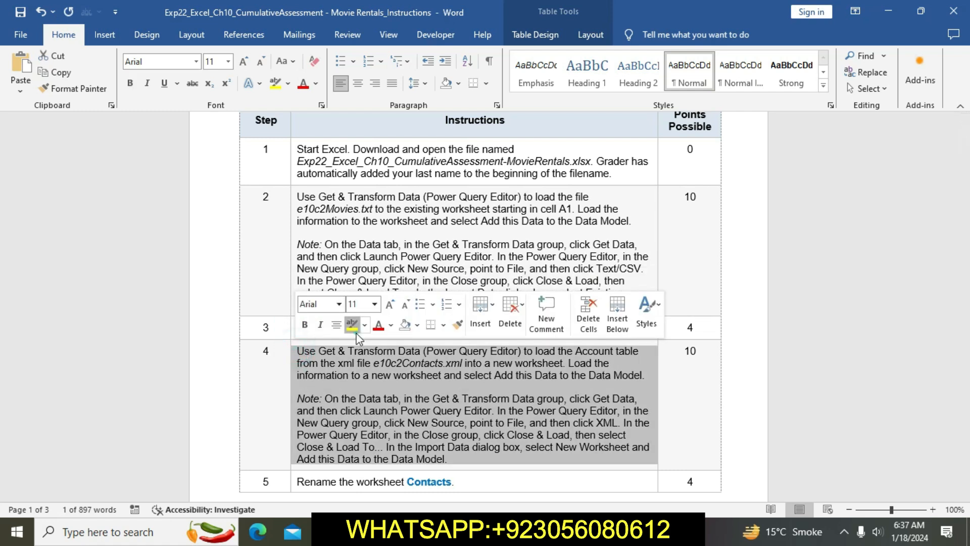
pyautogui.click(354, 328)
pyautogui.moveTo(964, 186); pyautogui.dragTo(966, 224)
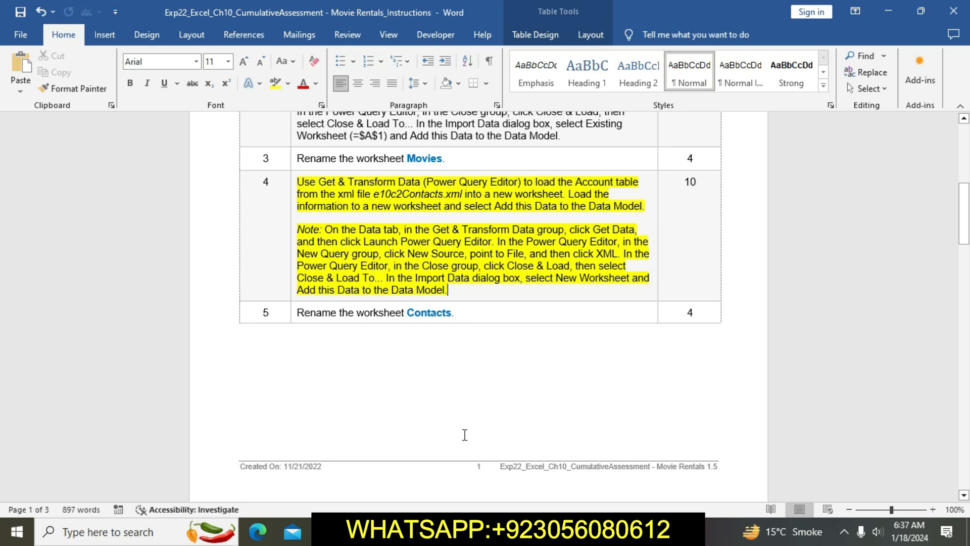
# In Excel, import the Account table from the XML file e10c2Contacts as a new query and load it into a new worksheet
pyautogui.click(465, 532)
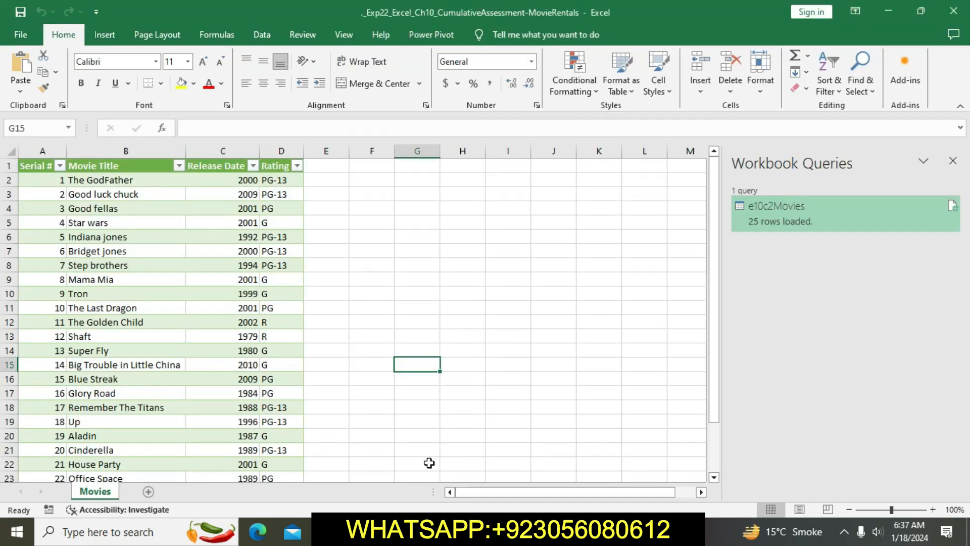
pyautogui.click(262, 36)
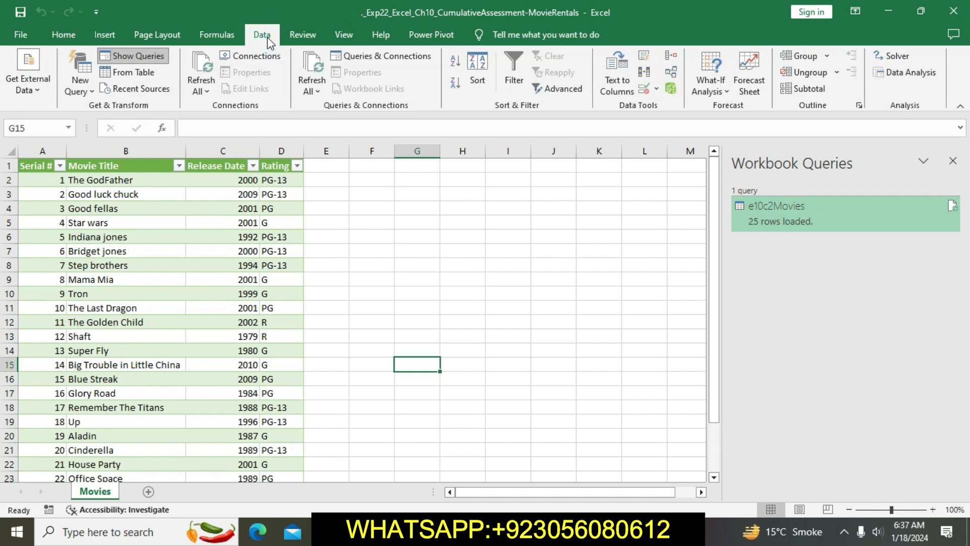
pyautogui.click(79, 85)
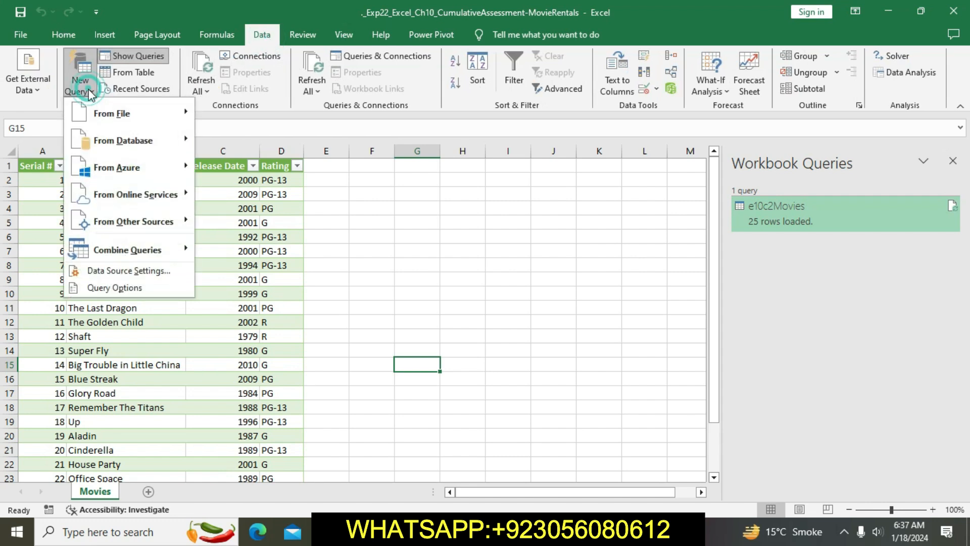
pyautogui.moveTo(110, 115)
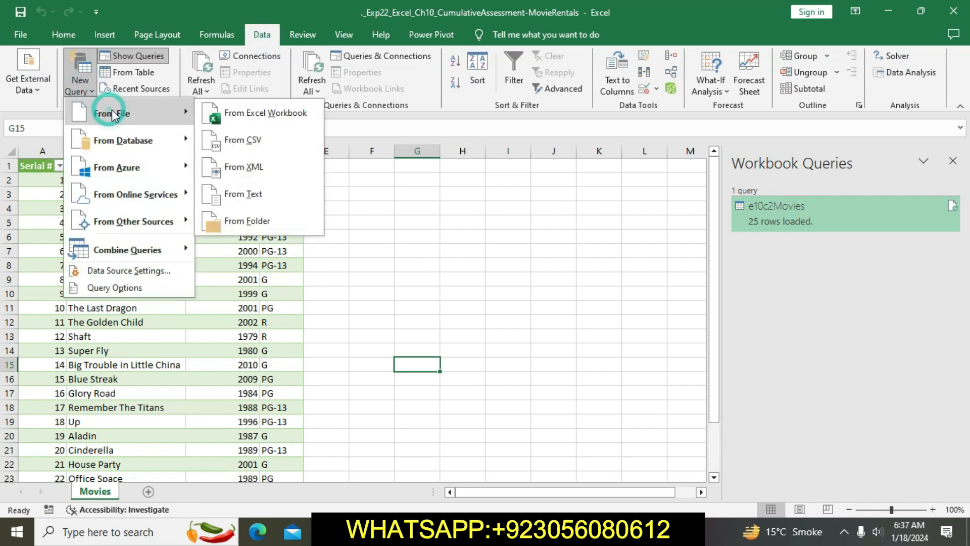
pyautogui.click(229, 170)
pyautogui.click(210, 104)
pyautogui.click(363, 318)
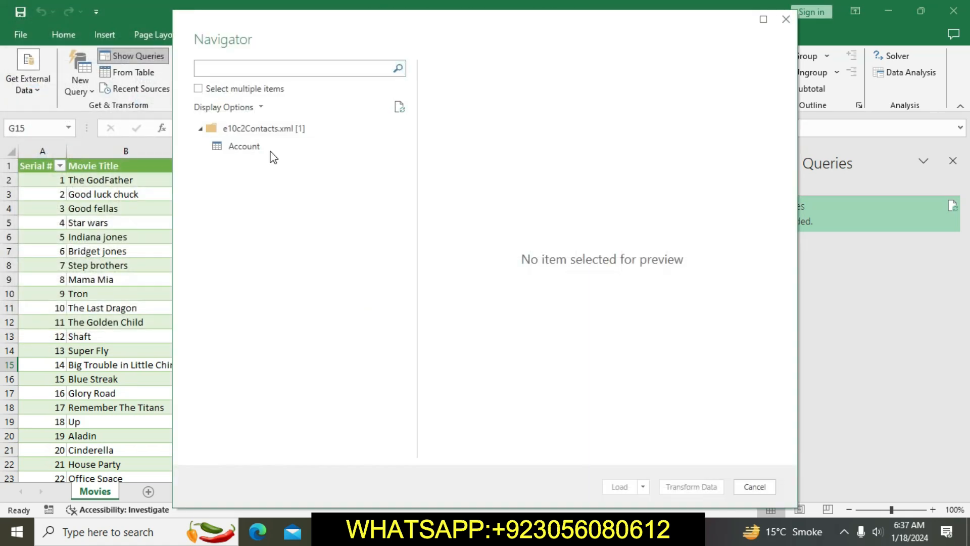
pyautogui.doubleClick(260, 147)
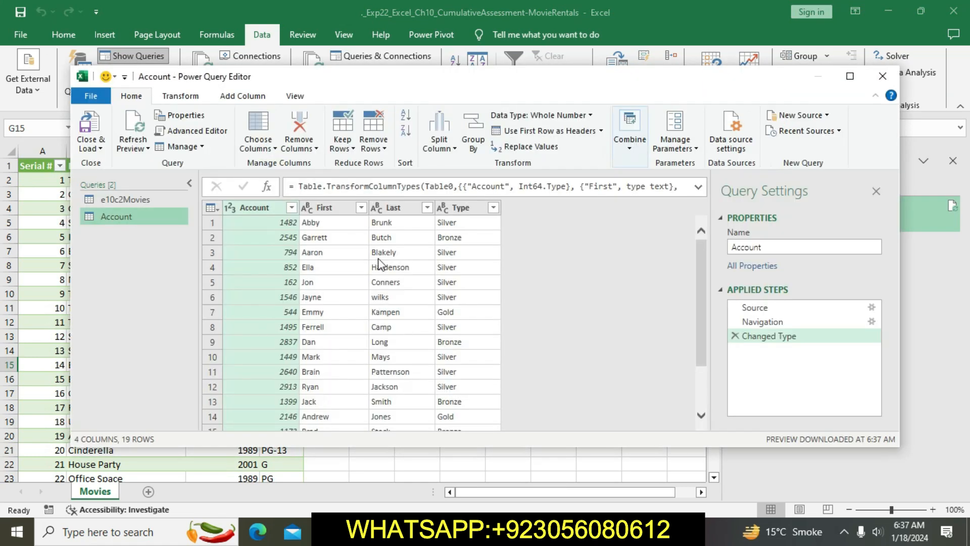
pyautogui.click(101, 150)
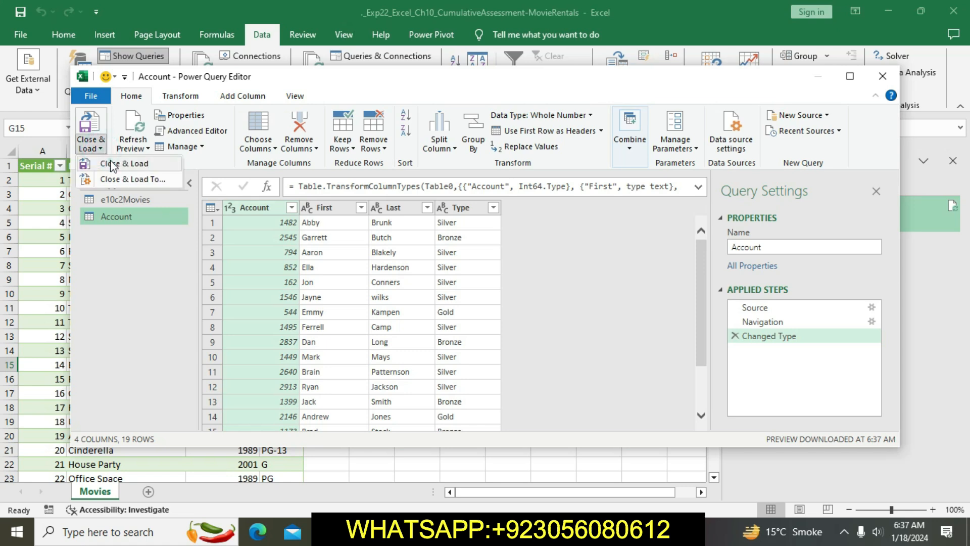
pyautogui.click(112, 164)
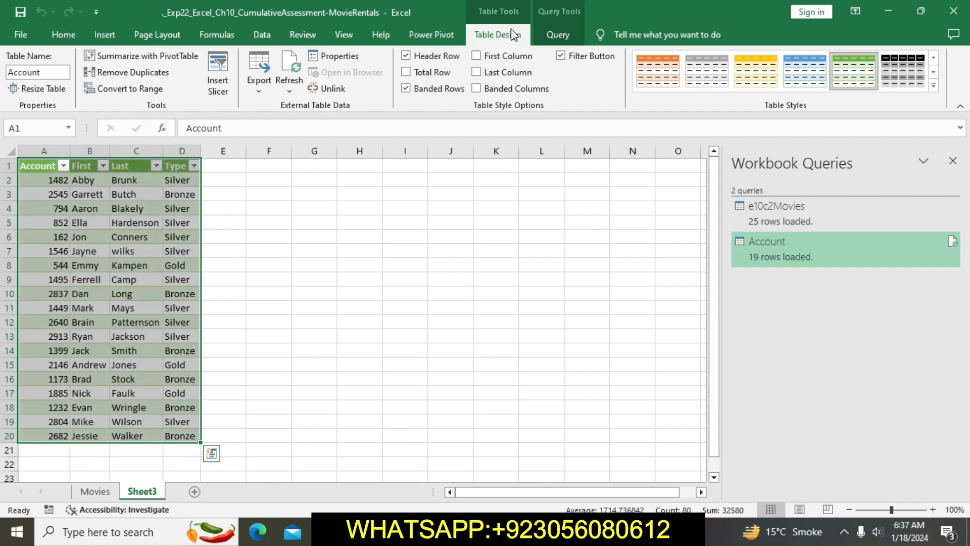
# Reload the Account query as a table with its data added to the Data Model, accepting the table's recreation
pyautogui.click(562, 31)
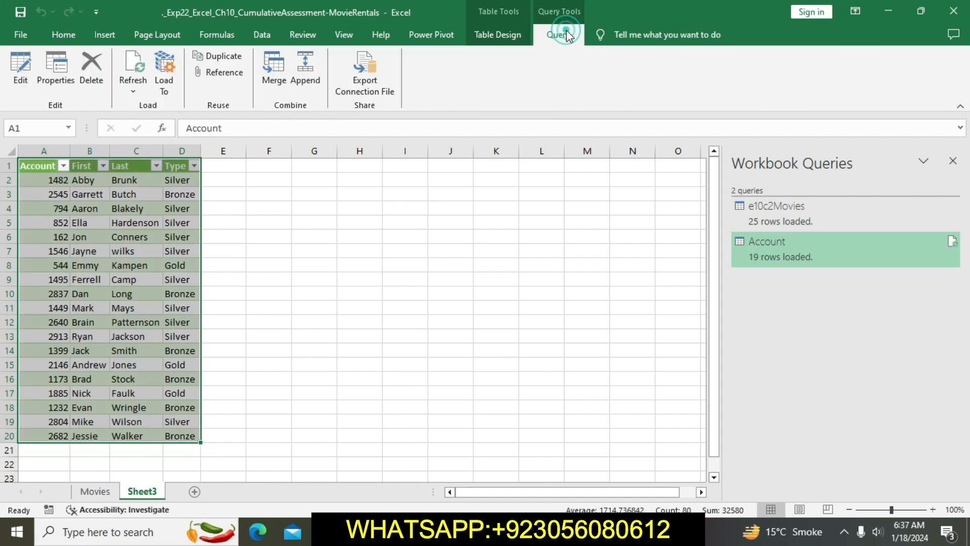
pyautogui.click(161, 85)
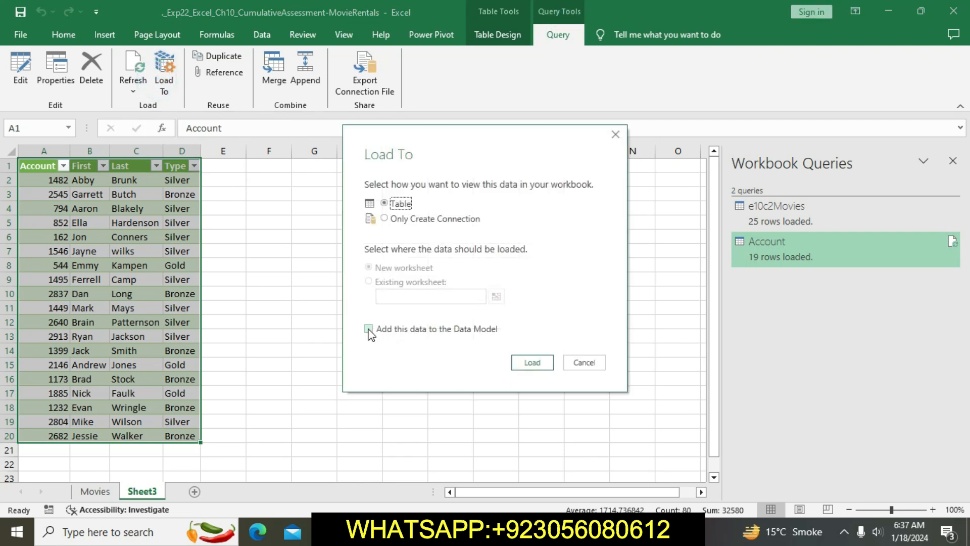
pyautogui.click(368, 329)
pyautogui.click(536, 366)
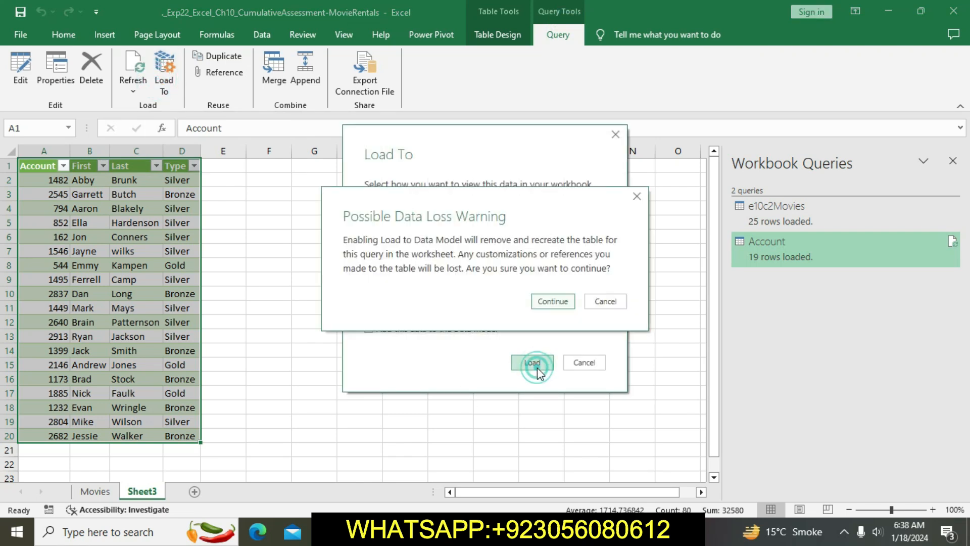
pyautogui.click(553, 303)
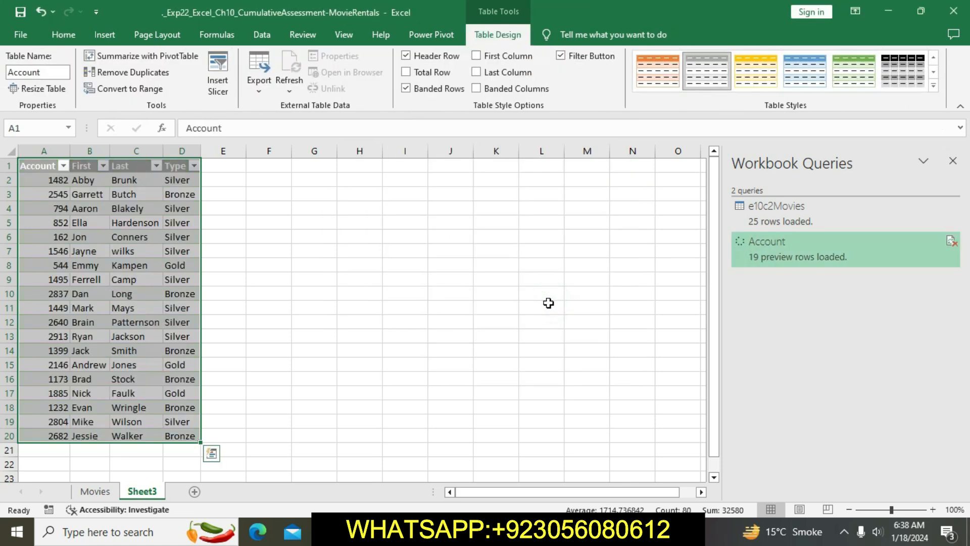
pyautogui.click(420, 421)
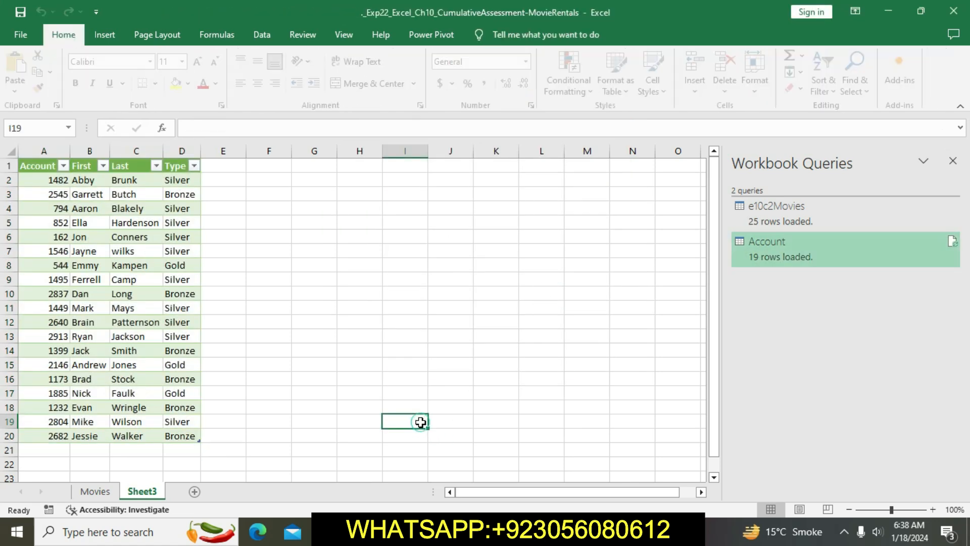
# Switch to the Word instructions, remove the yellow highlight from step 4 and highlight the step 5 instruction
pyautogui.hotkey('alt', 'Tab')
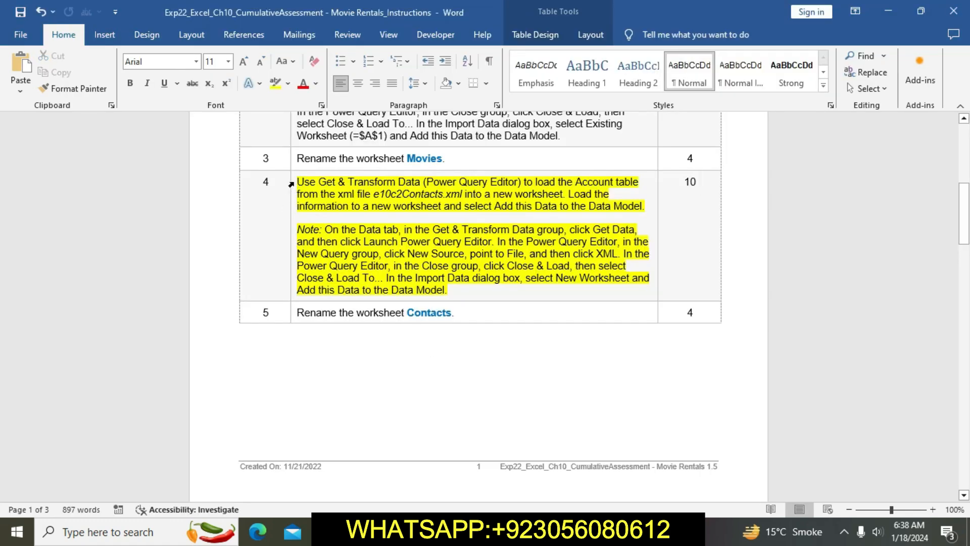
pyautogui.click(293, 183)
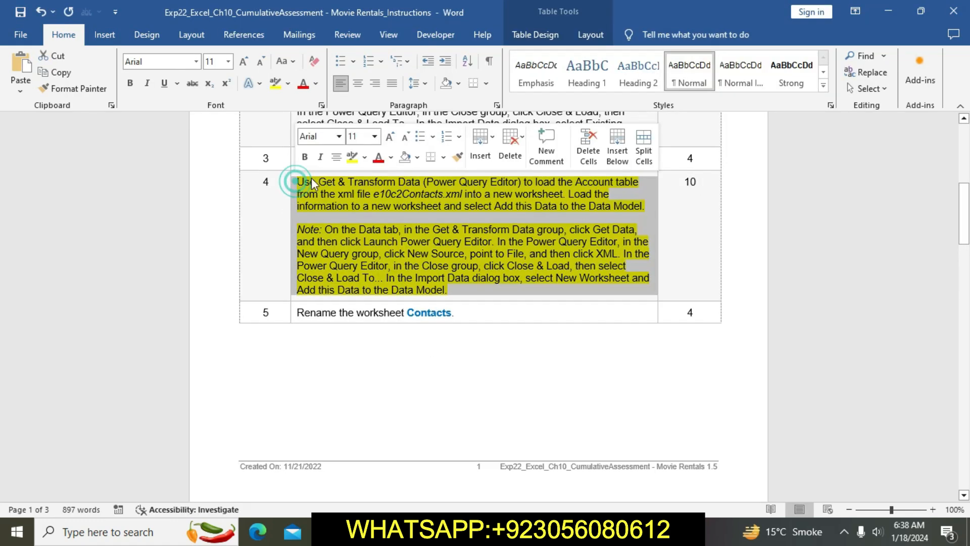
pyautogui.click(351, 157)
pyautogui.click(294, 311)
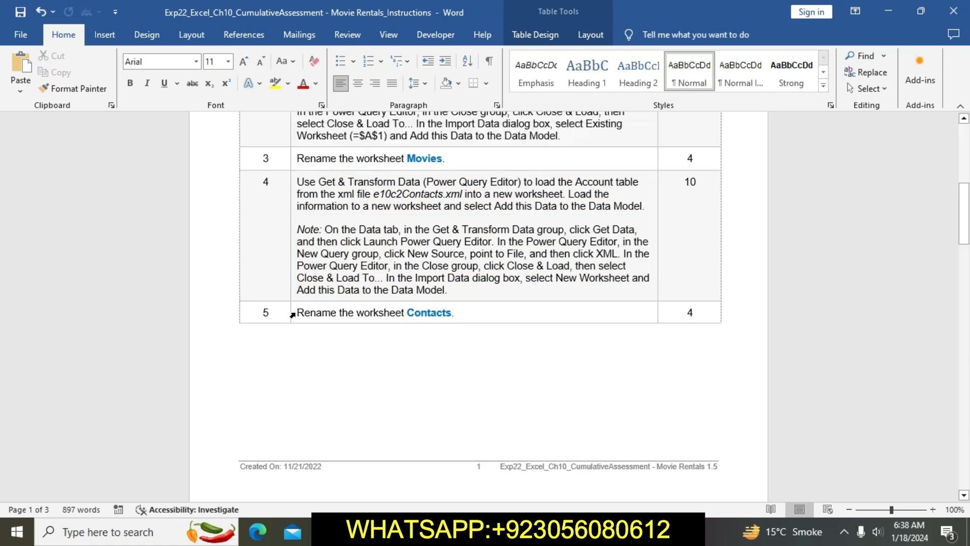
pyautogui.click(350, 289)
pyautogui.click(302, 321)
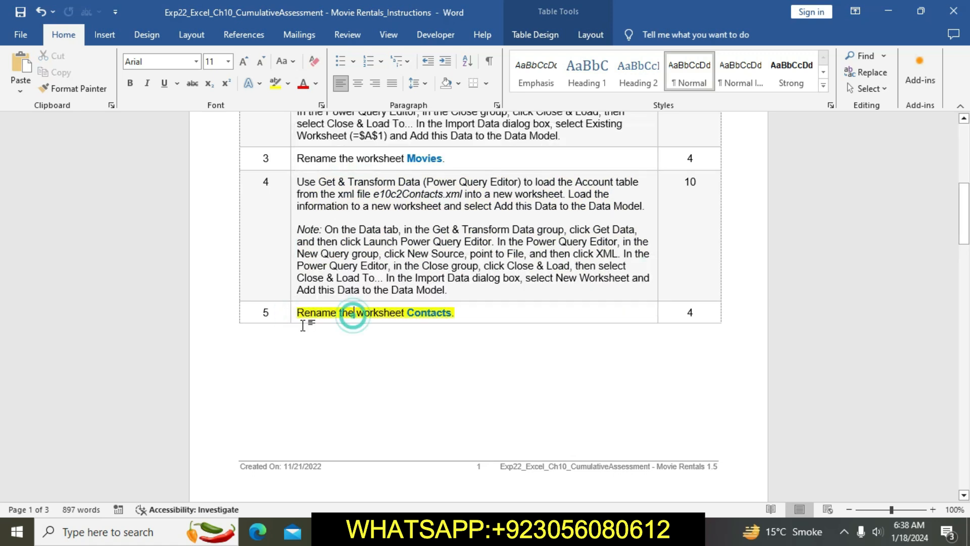
# Copy the name Contacts from the step 5 instruction and use it to rename Sheet3 in the Excel workbook
pyautogui.doubleClick(410, 314)
pyautogui.hotkey('ctrl', 'c')
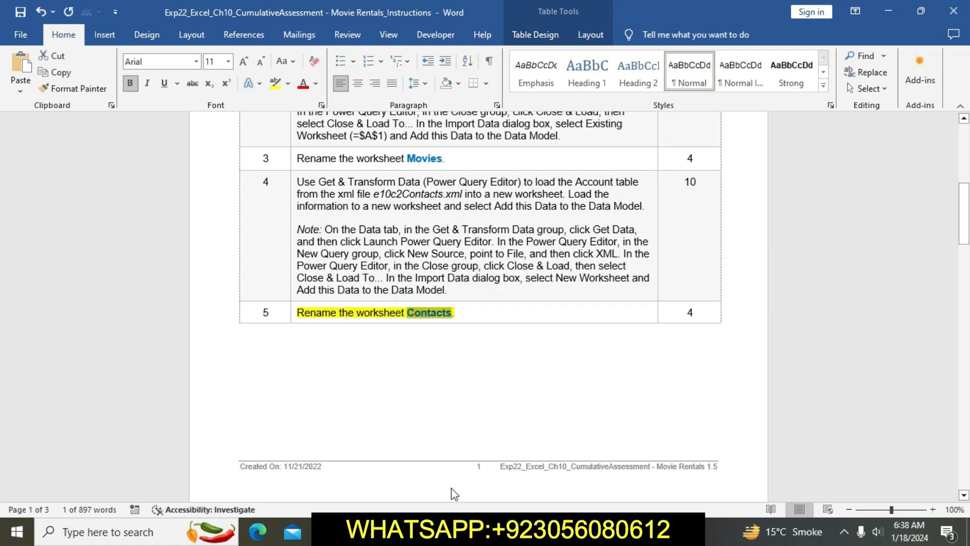
pyautogui.click(449, 531)
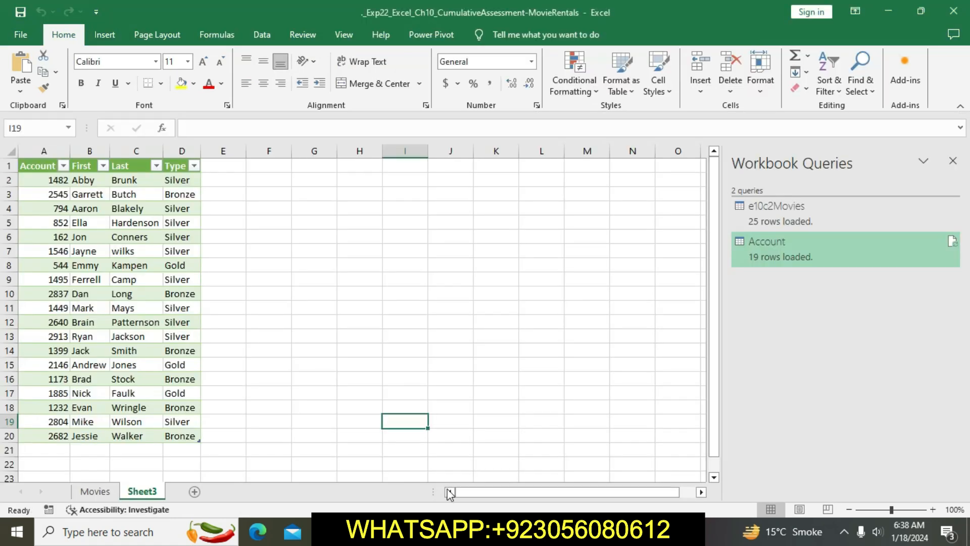
pyautogui.rightClick(156, 493)
pyautogui.click(197, 357)
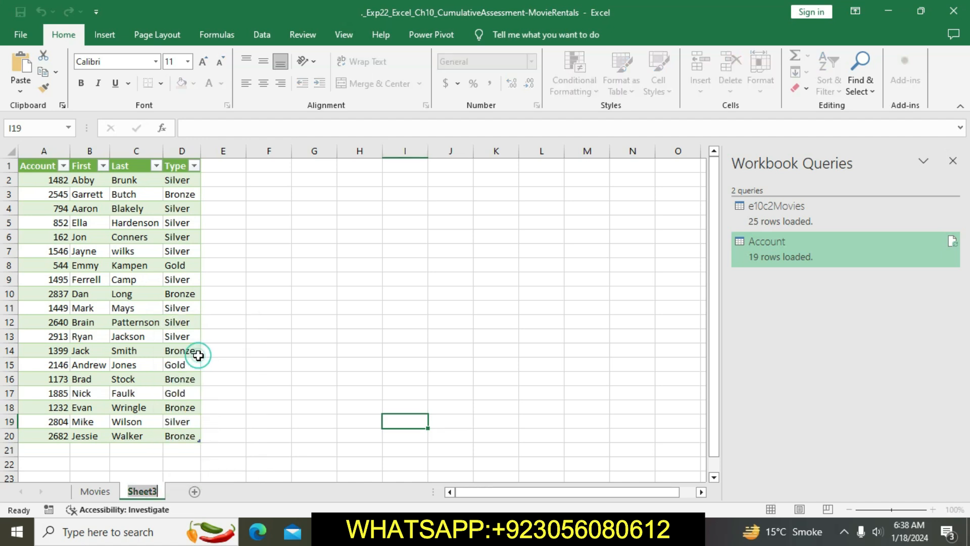
pyautogui.hotkey('ctrl', 'v')
pyautogui.press('Return')
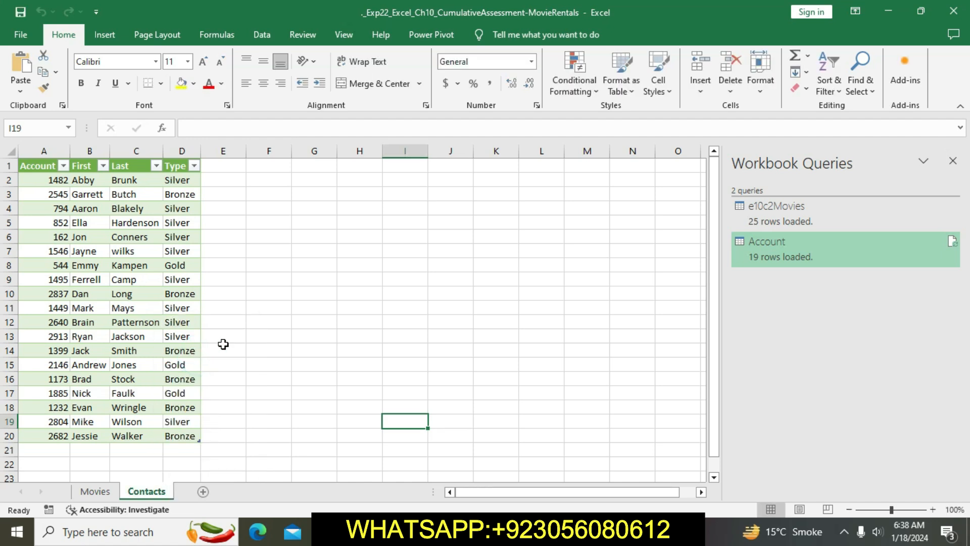
# Switch to the Word instructions, remove the yellow highlight from step 5 and highlight the step 6 instruction
pyautogui.click(419, 531)
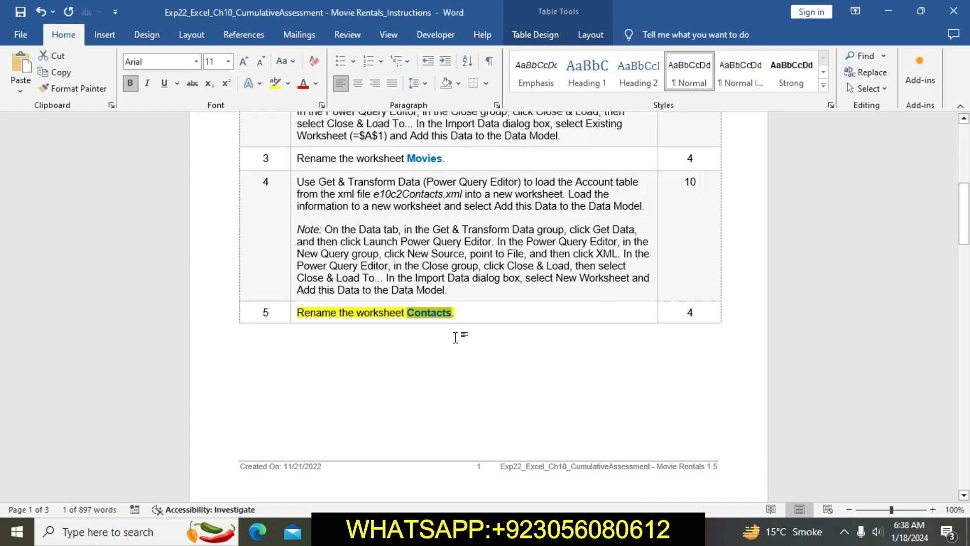
pyautogui.click(291, 316)
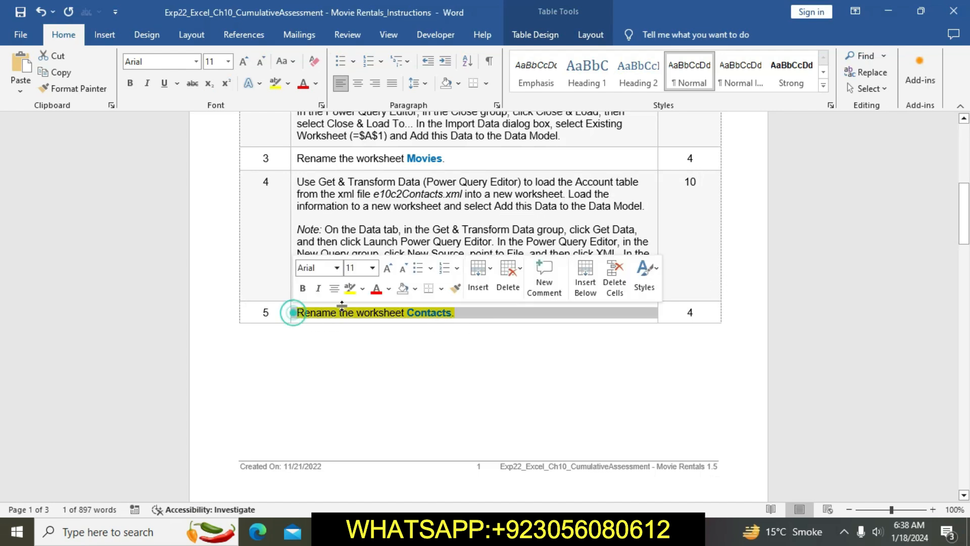
pyautogui.click(351, 288)
pyautogui.moveTo(966, 215); pyautogui.dragTo(966, 282)
pyautogui.click(294, 223)
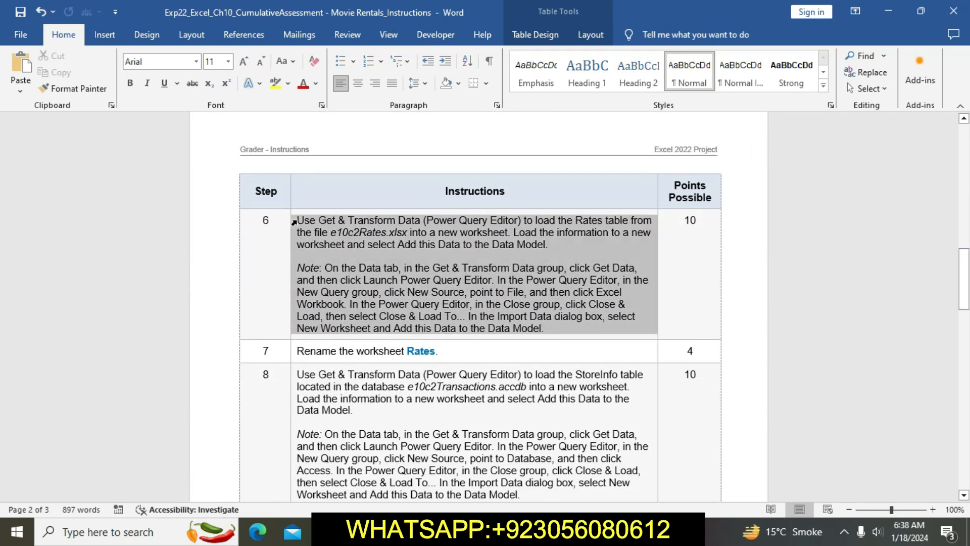
pyautogui.click(352, 196)
pyautogui.click(577, 314)
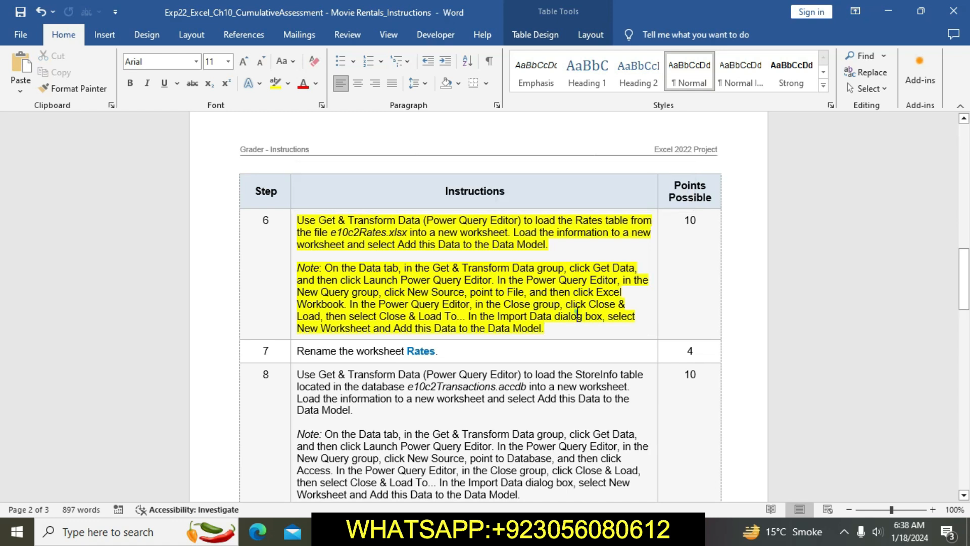
pyautogui.moveTo(965, 271); pyautogui.dragTo(965, 284)
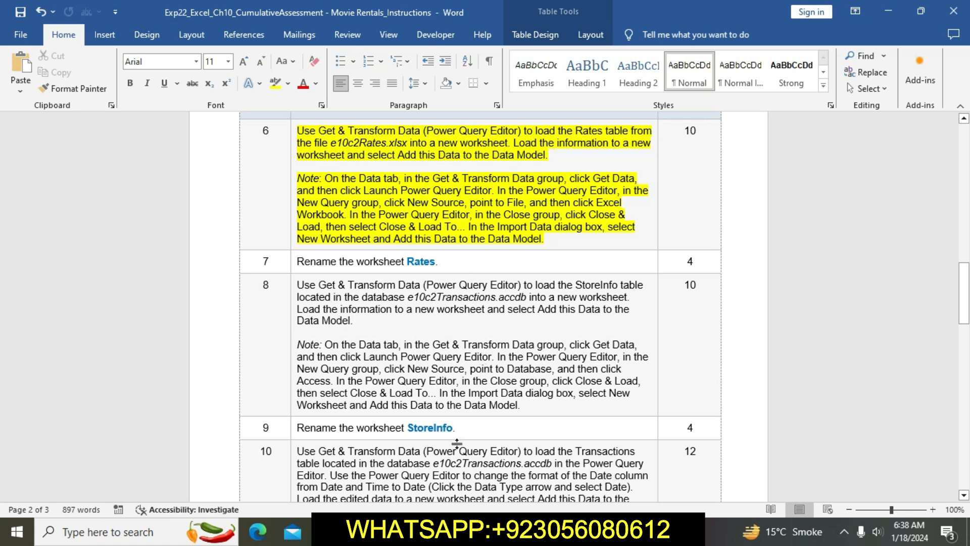
# In Excel, import the Rates table from the Excel workbook e10c2Rates as a new query and load it into a new worksheet
pyautogui.hotkey('alt', 'Tab')
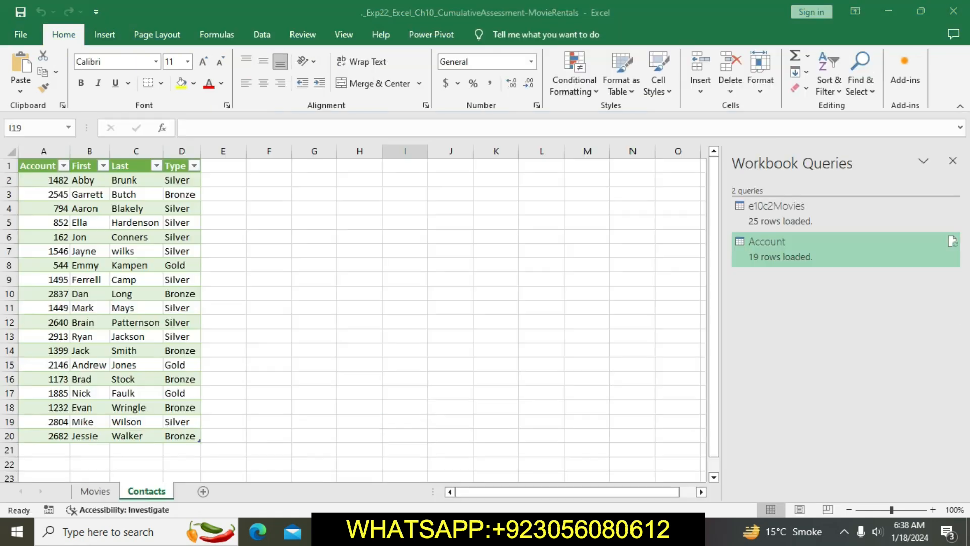
pyautogui.click(272, 37)
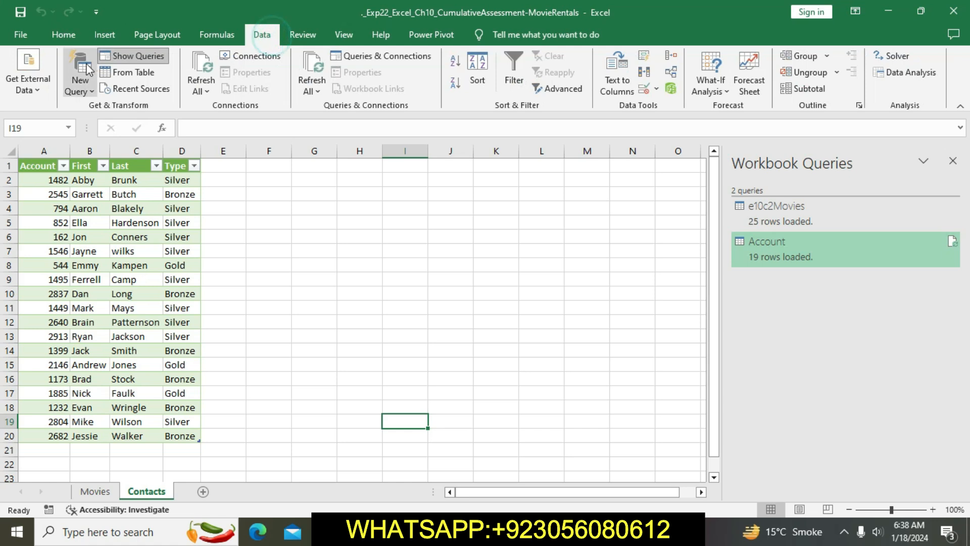
pyautogui.click(86, 84)
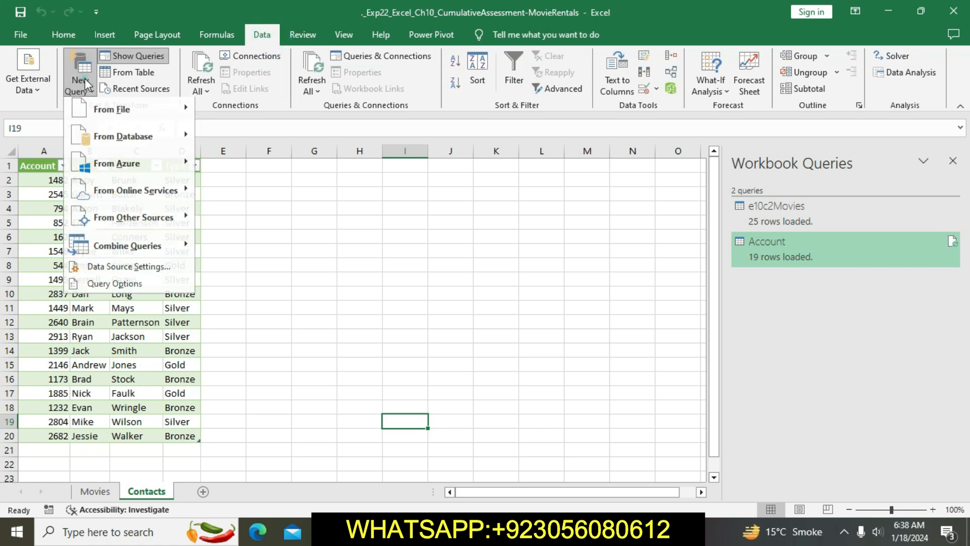
pyautogui.click(115, 110)
pyautogui.click(243, 113)
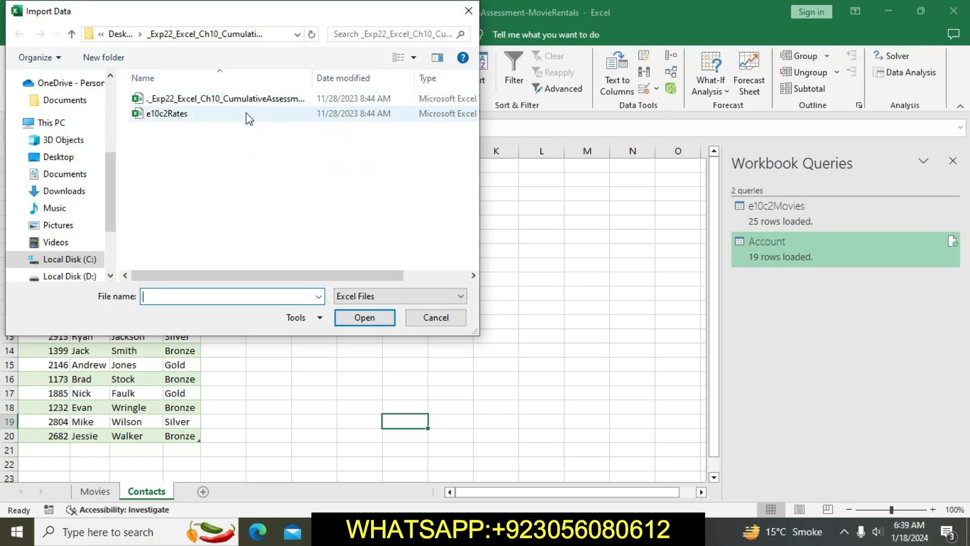
pyautogui.click(247, 114)
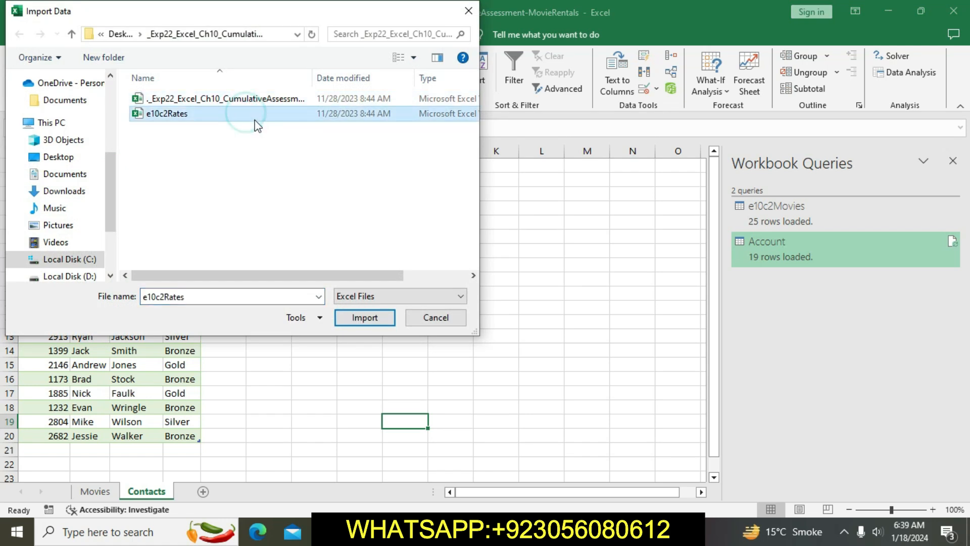
pyautogui.click(362, 317)
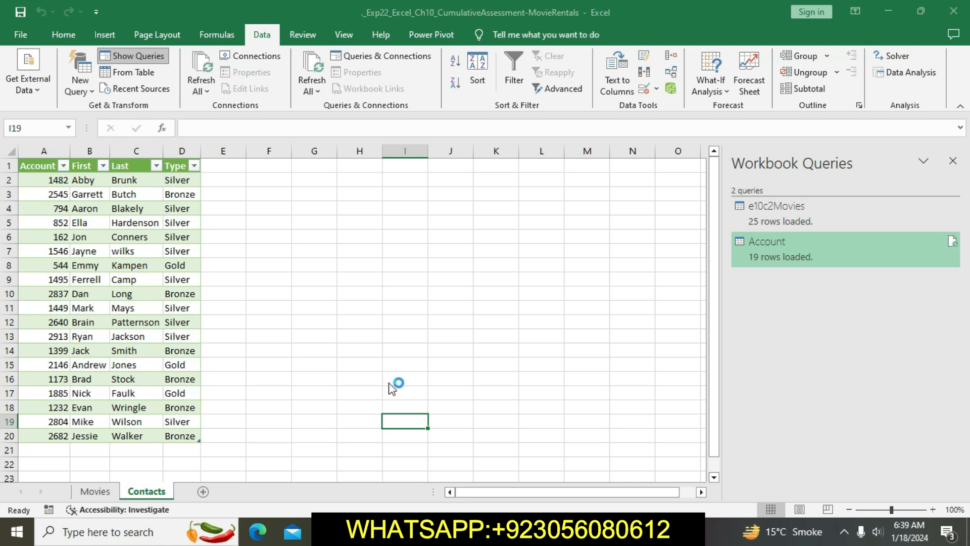
pyautogui.hotkey('alt', 'Tab')
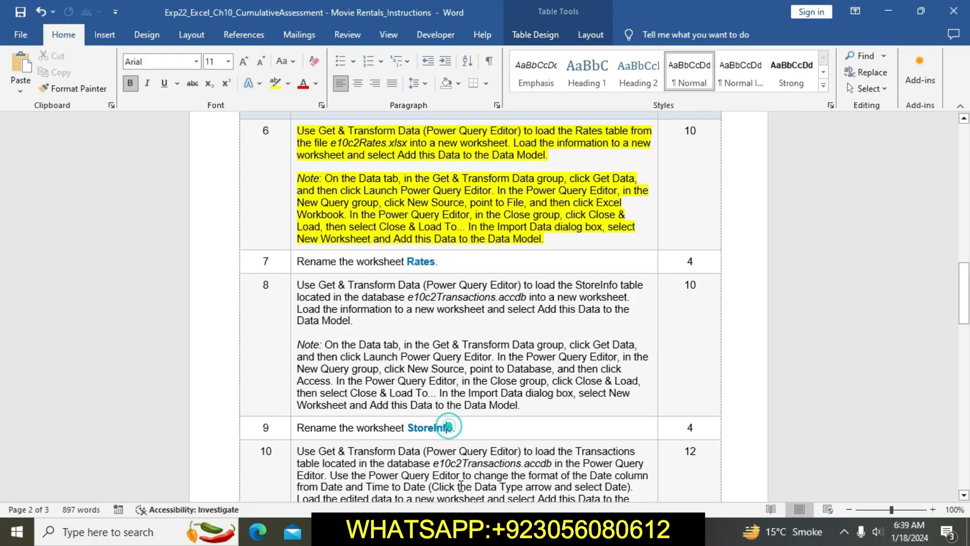
pyautogui.hotkey('alt', 'Tab')
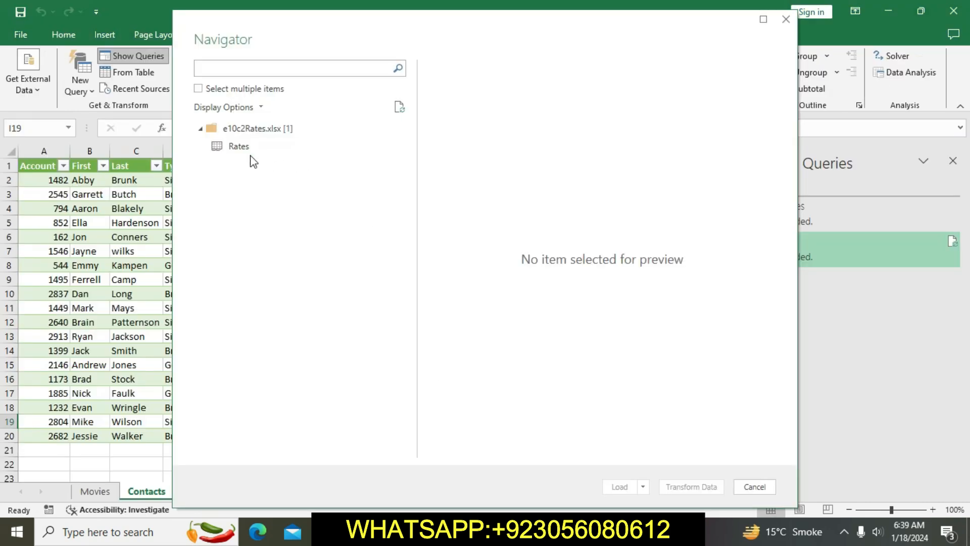
pyautogui.click(239, 146)
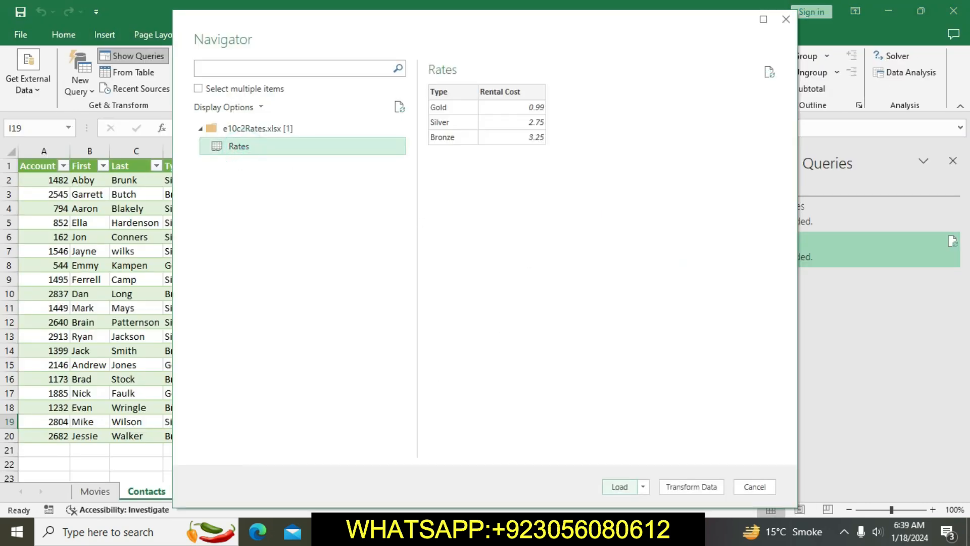
pyautogui.click(622, 489)
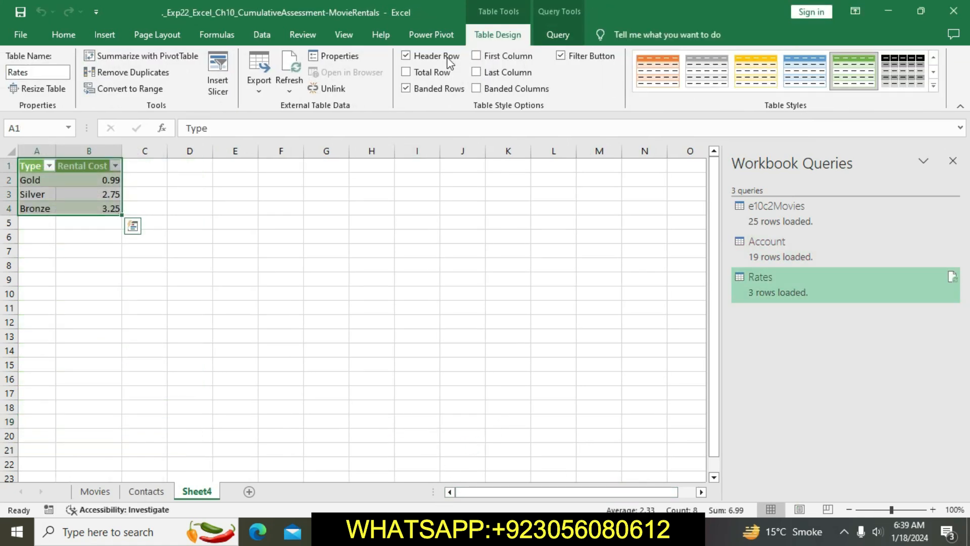
# Add the Rates table to the Data Model with Power Pivot and enable the workbook's disabled external data connections
pyautogui.click(432, 35)
pyautogui.click(150, 74)
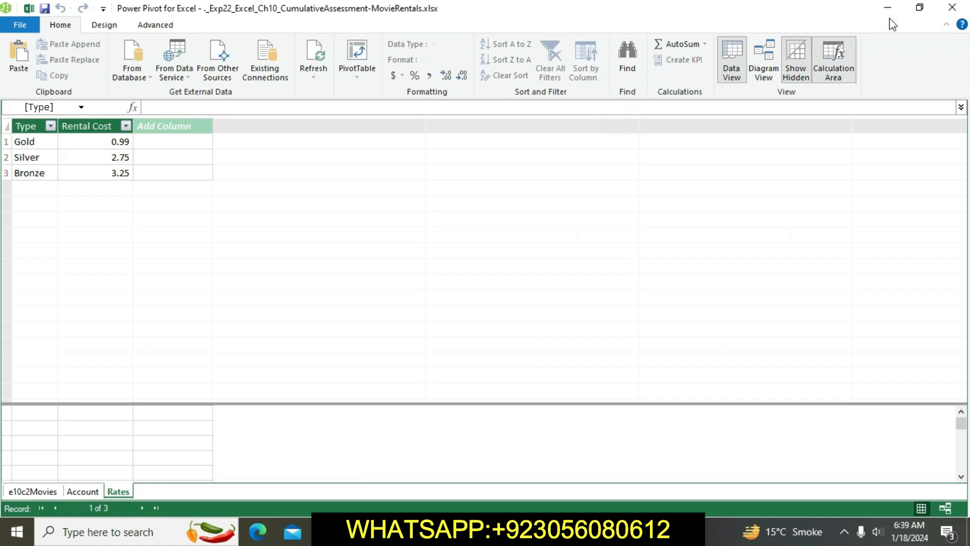
pyautogui.click(953, 8)
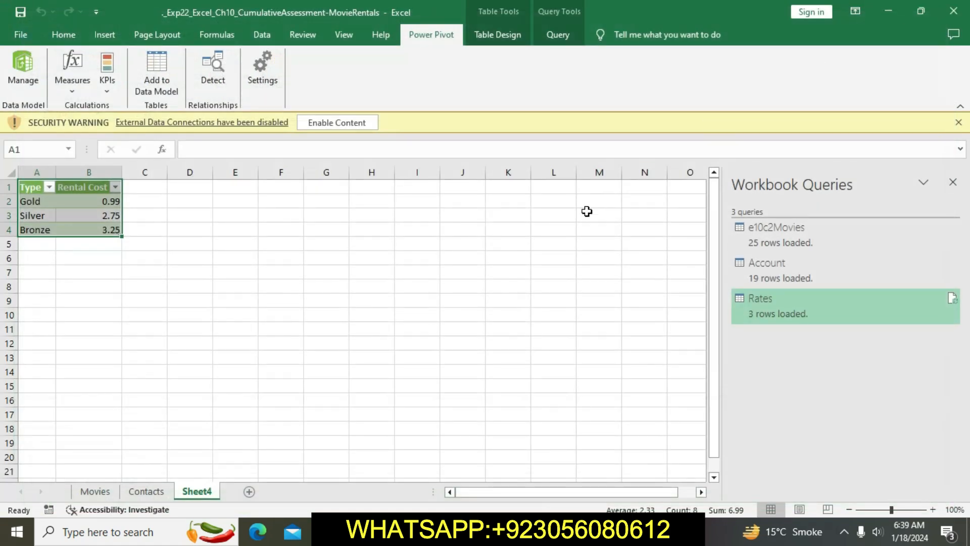
pyautogui.click(368, 124)
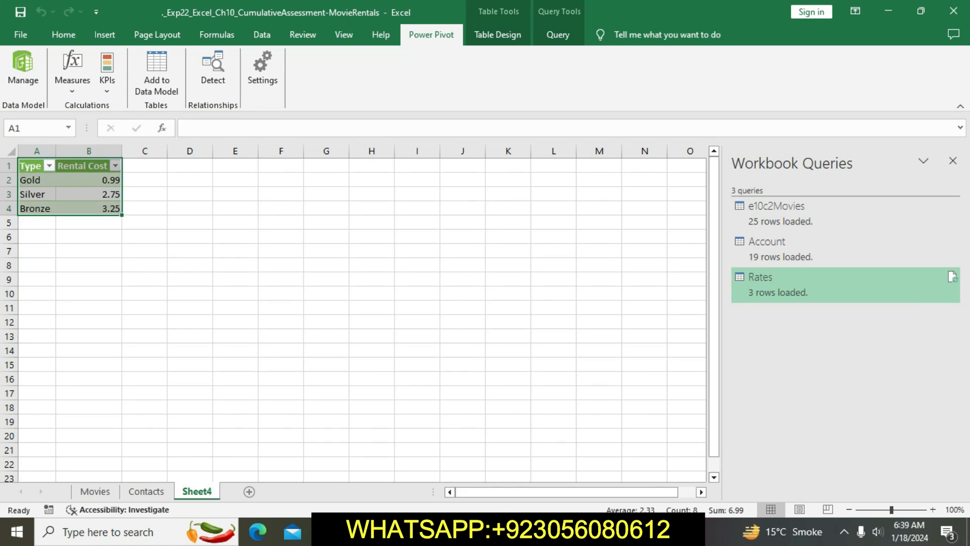
# Switch to the Word instructions, remove the yellow highlight from step 6 and highlight the step 7 instruction
pyautogui.click(438, 465)
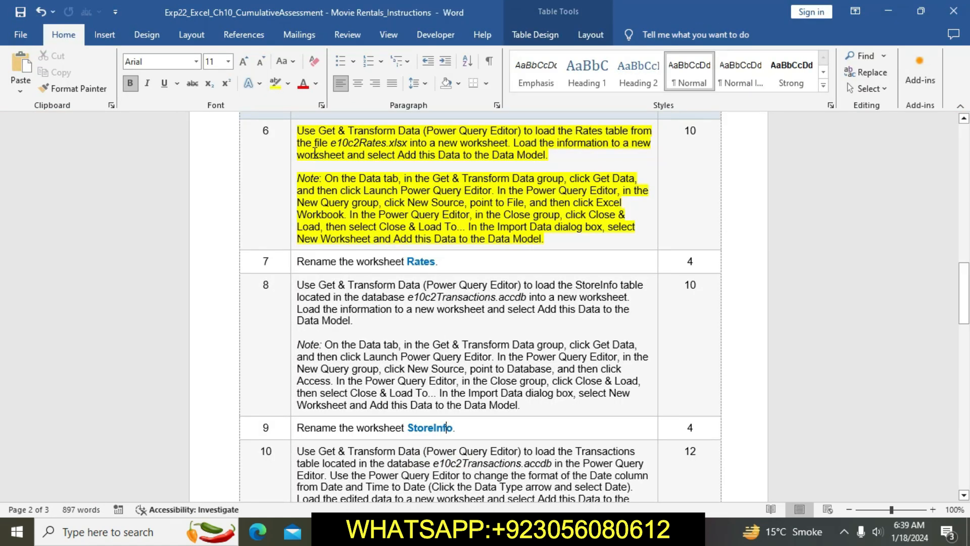
pyautogui.click(291, 131)
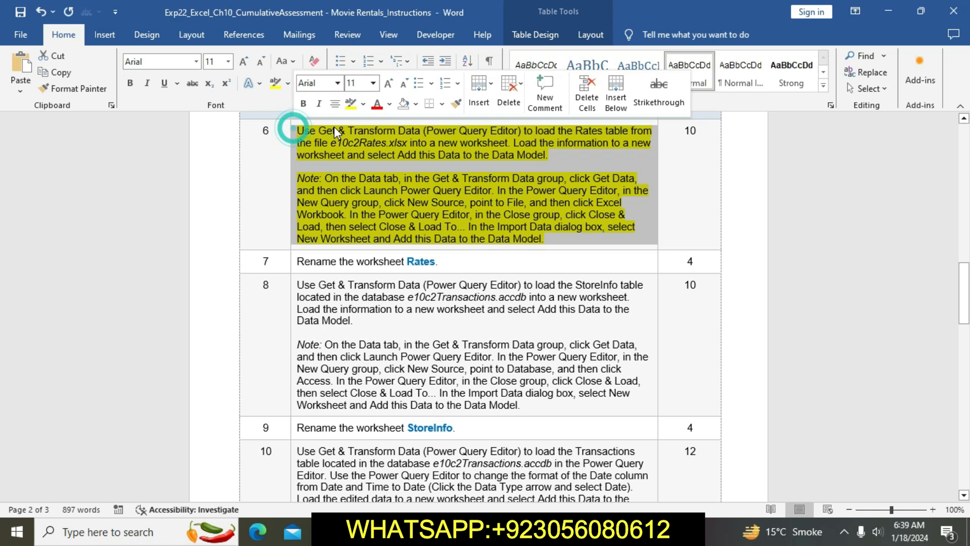
pyautogui.click(351, 103)
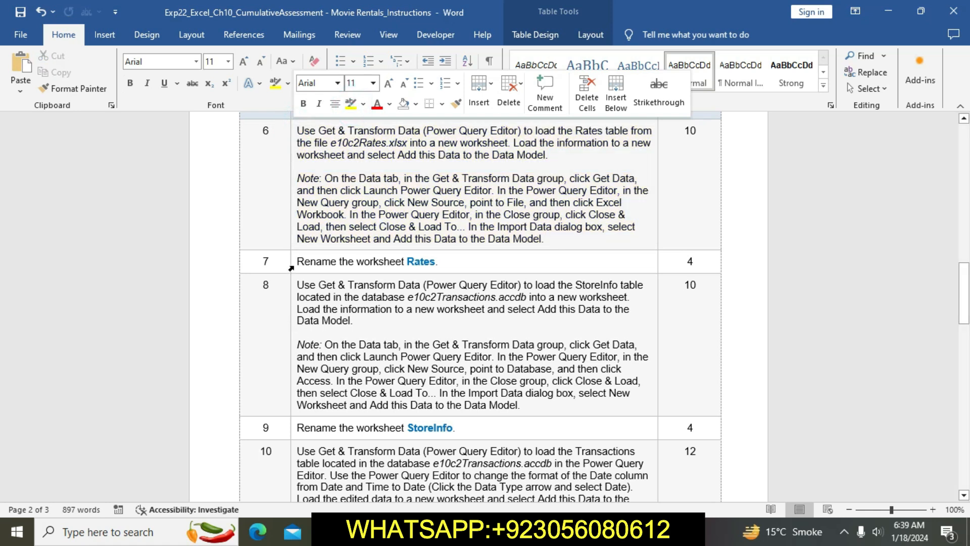
pyautogui.click(291, 268)
pyautogui.click(349, 236)
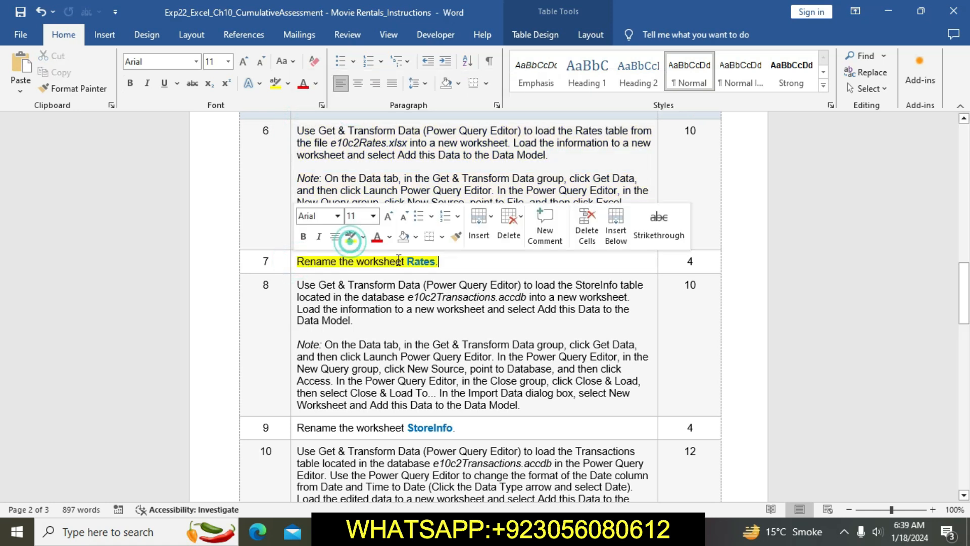
# Copy the name Rates from the step 7 instruction and use it to rename Sheet4 in the Excel workbook
pyautogui.moveTo(407, 261); pyautogui.dragTo(440, 266)
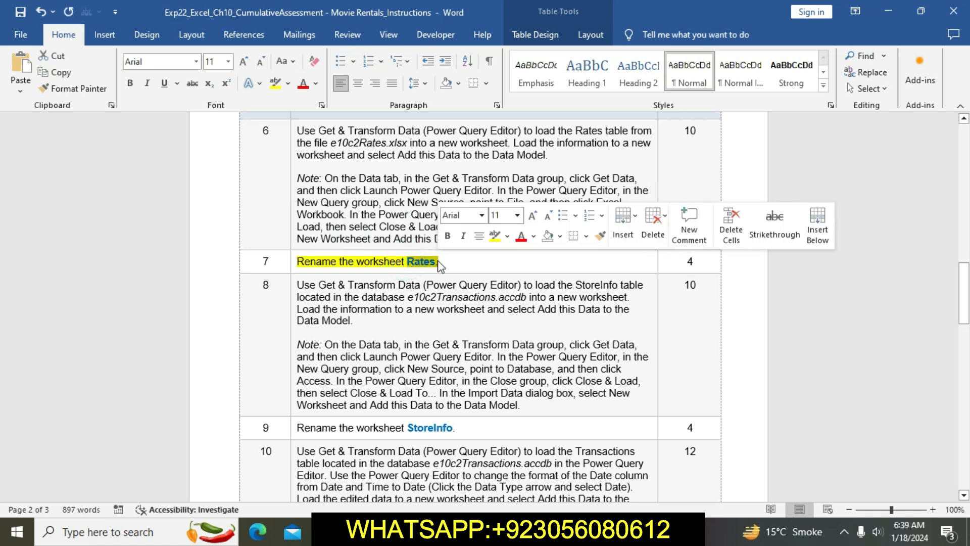
pyautogui.hotkey('ctrl', 'c')
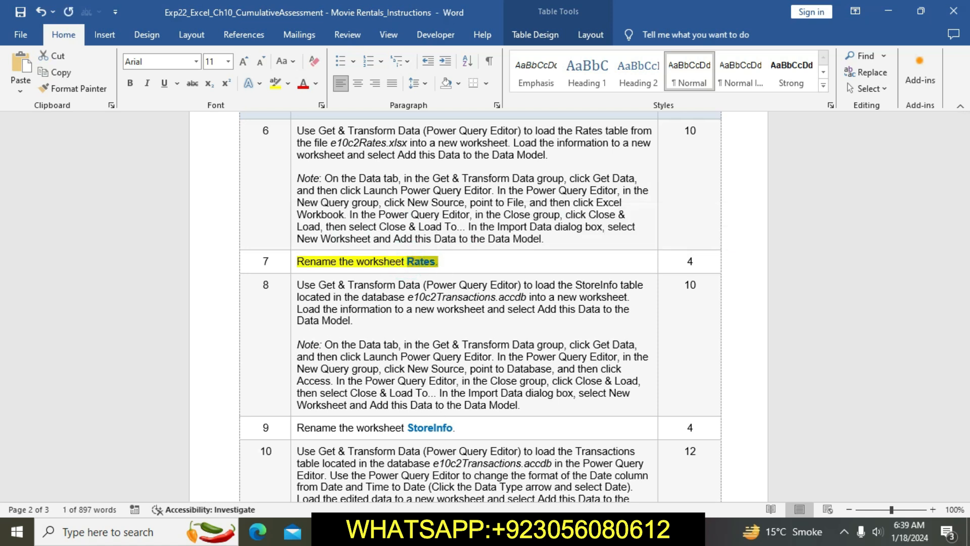
pyautogui.hotkey('alt', 'Tab')
pyautogui.rightClick(198, 493)
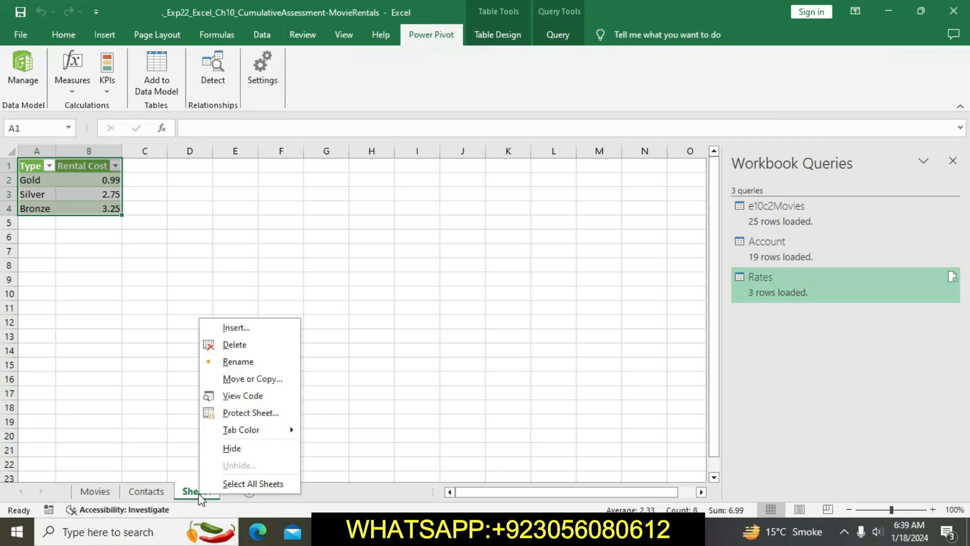
pyautogui.click(219, 360)
pyautogui.hotkey('ctrl', 'v')
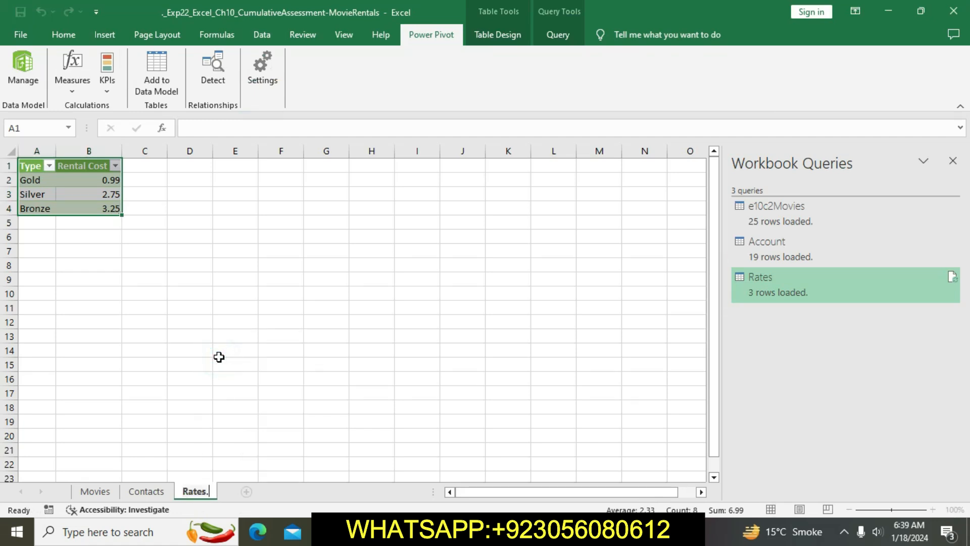
pyautogui.press('Return')
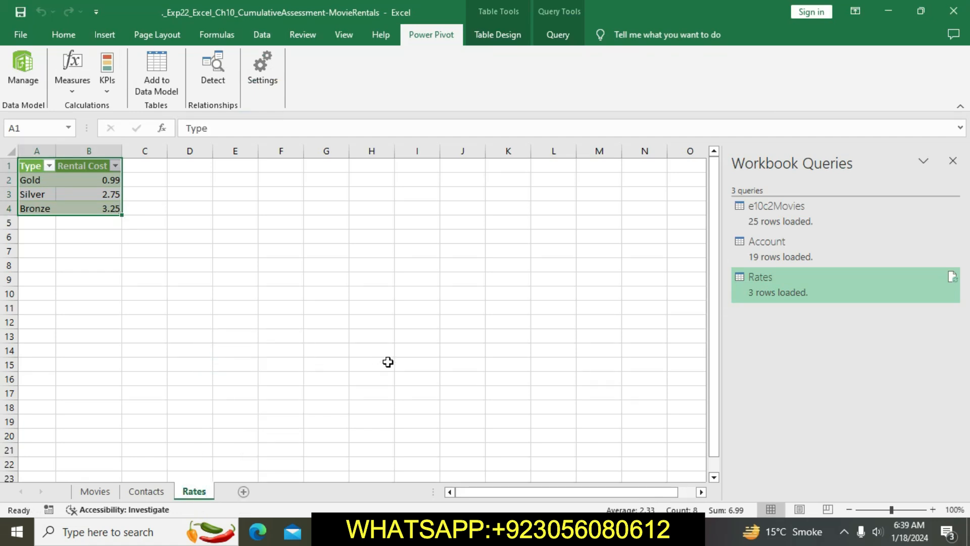
pyautogui.click(390, 362)
# Switch to the Word instructions, remove the yellow highlight from step 7 and highlight the step 8 instruction
pyautogui.click(432, 532)
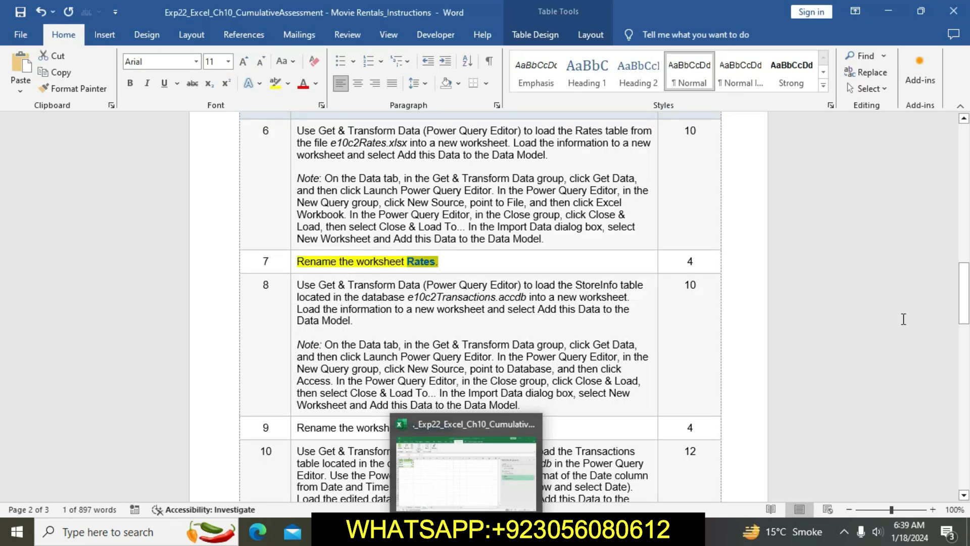
pyautogui.moveTo(964, 284); pyautogui.dragTo(967, 308)
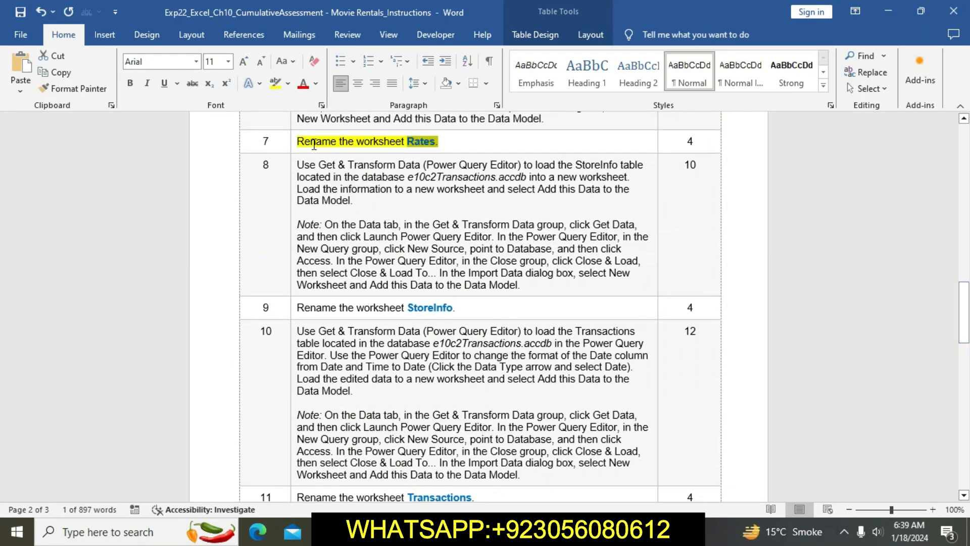
pyautogui.click(290, 146)
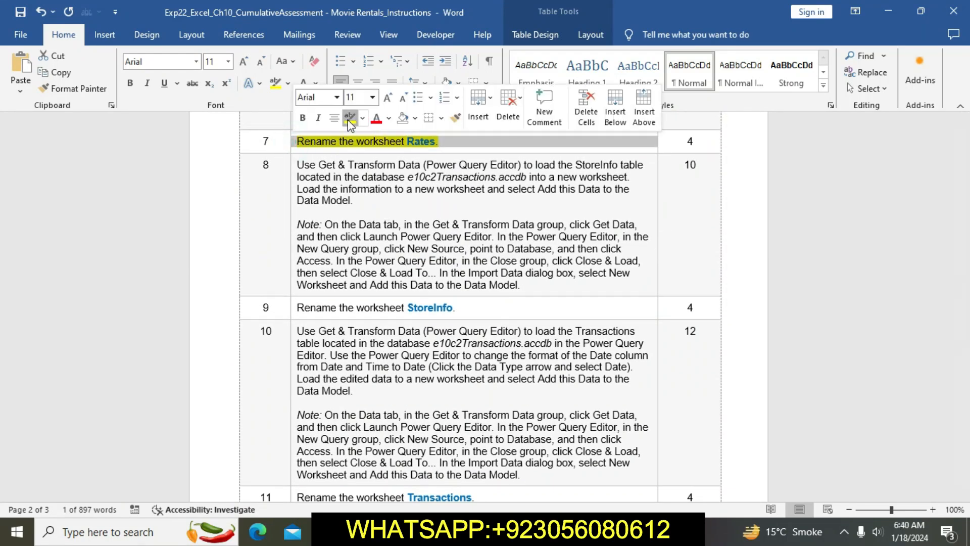
pyautogui.click(349, 118)
pyautogui.click(293, 165)
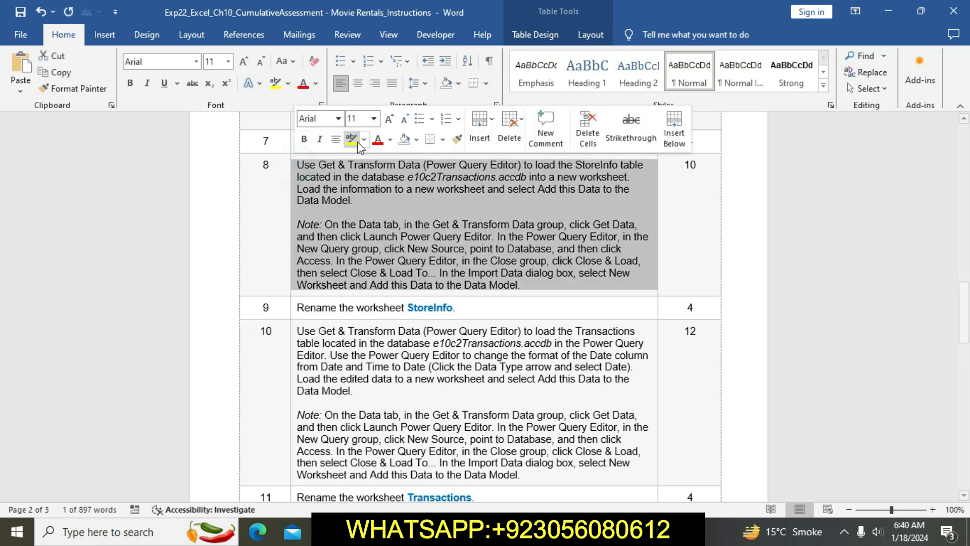
pyautogui.click(353, 140)
pyautogui.click(361, 208)
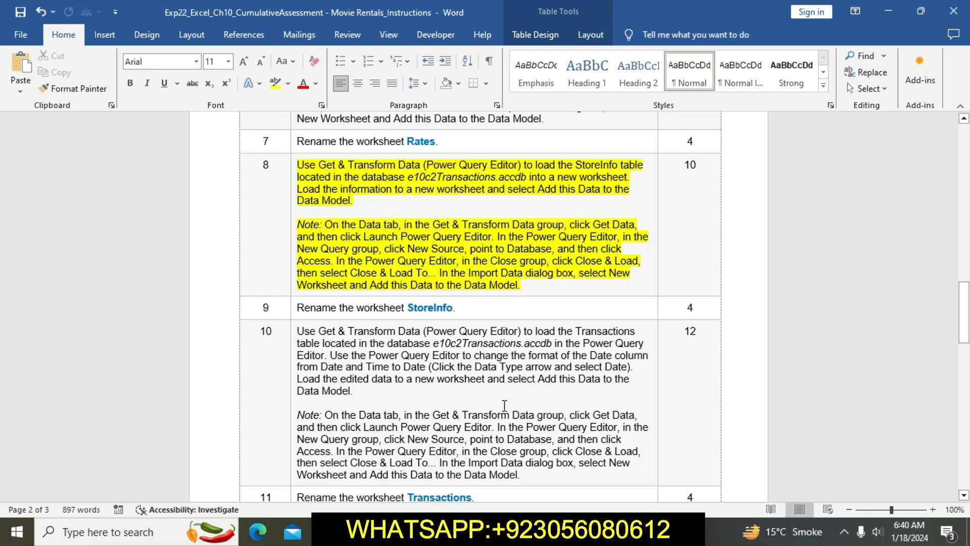
# Switch to the Excel workbook and import the StoreInfo table from the Access database e10c2Transactions into a new worksheet
pyautogui.click(432, 532)
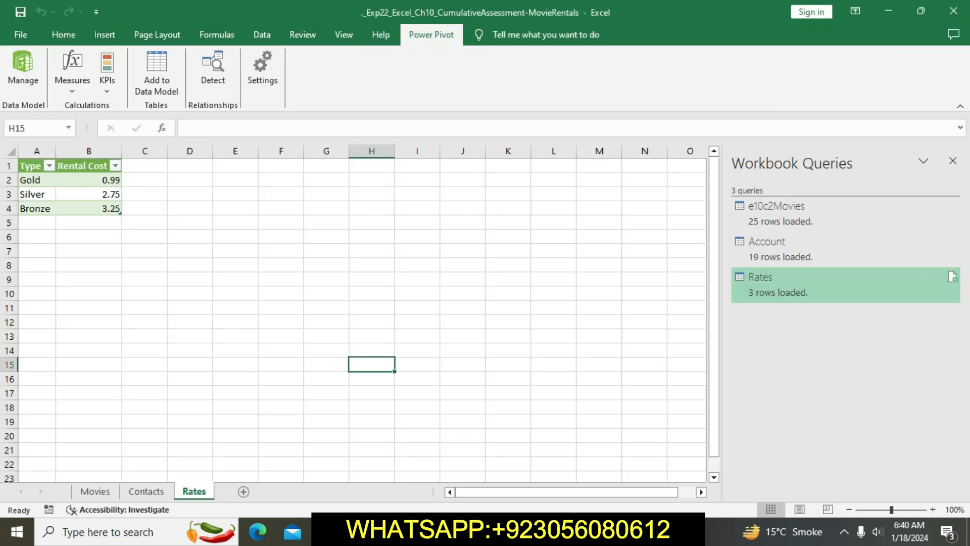
pyautogui.click(226, 175)
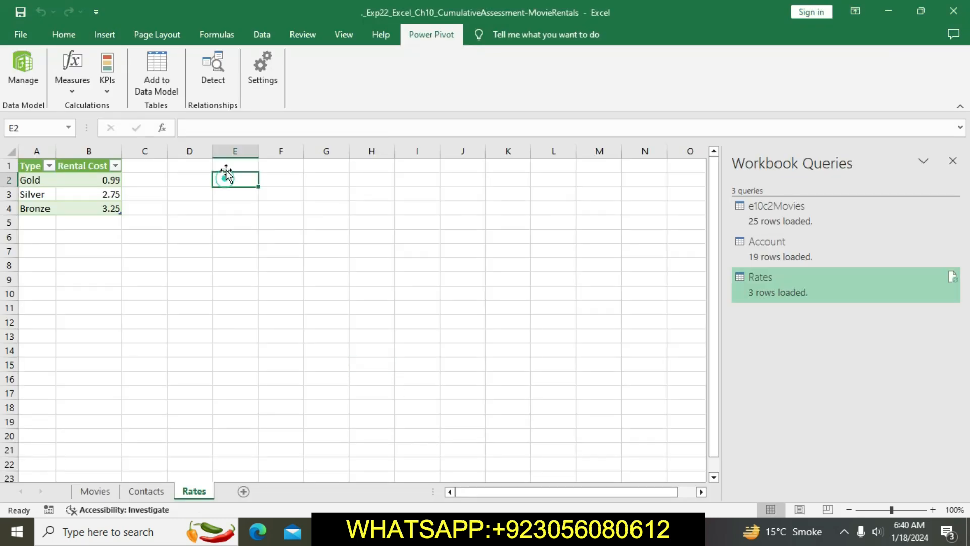
pyautogui.click(262, 35)
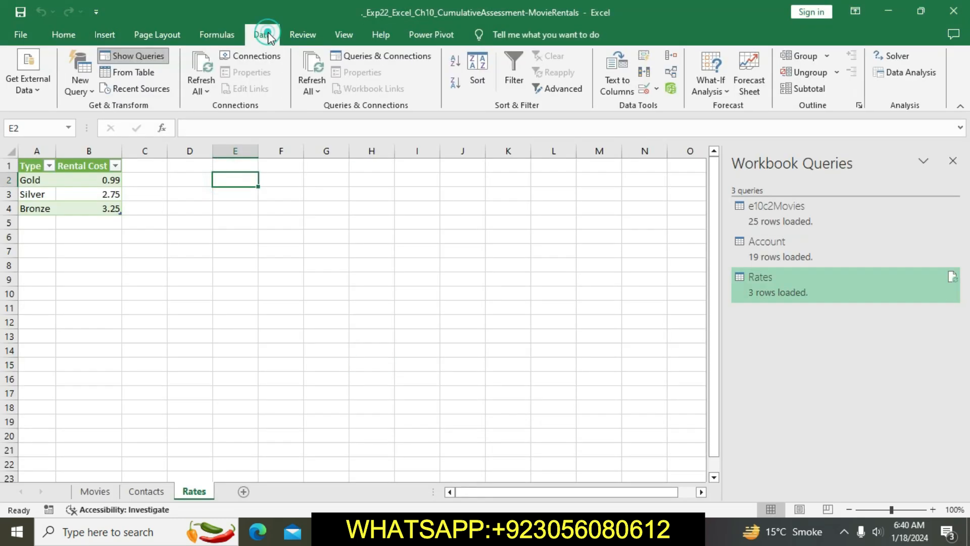
pyautogui.click(81, 88)
pyautogui.moveTo(112, 140)
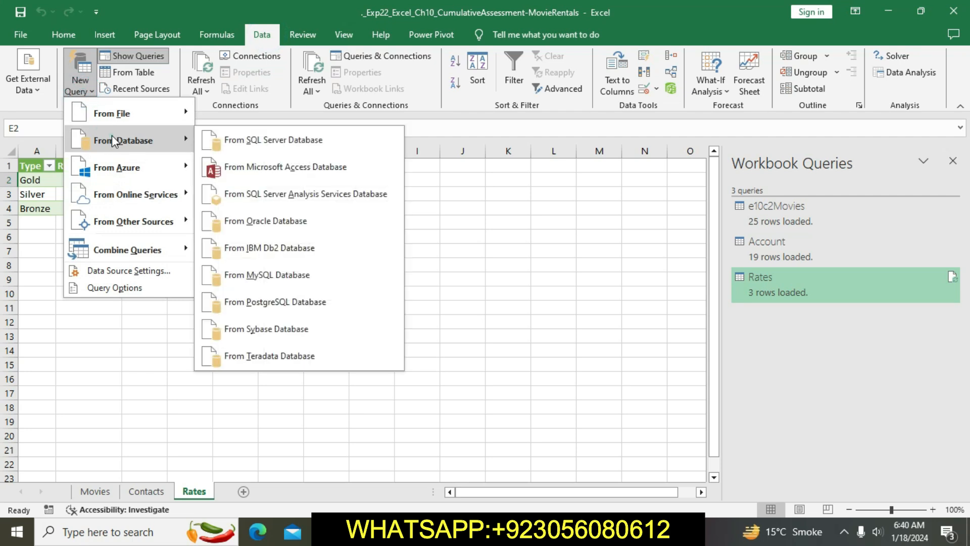
pyautogui.click(230, 166)
pyautogui.click(214, 99)
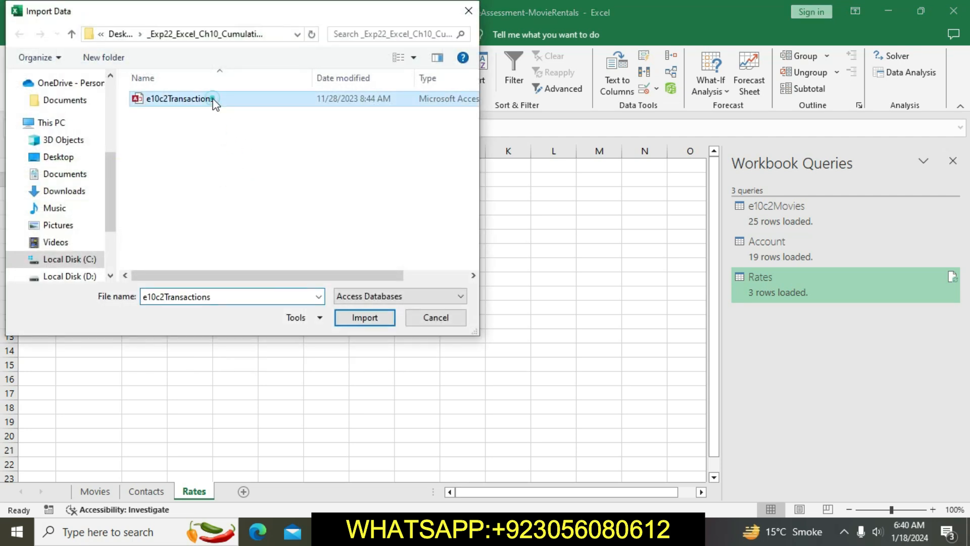
pyautogui.click(365, 318)
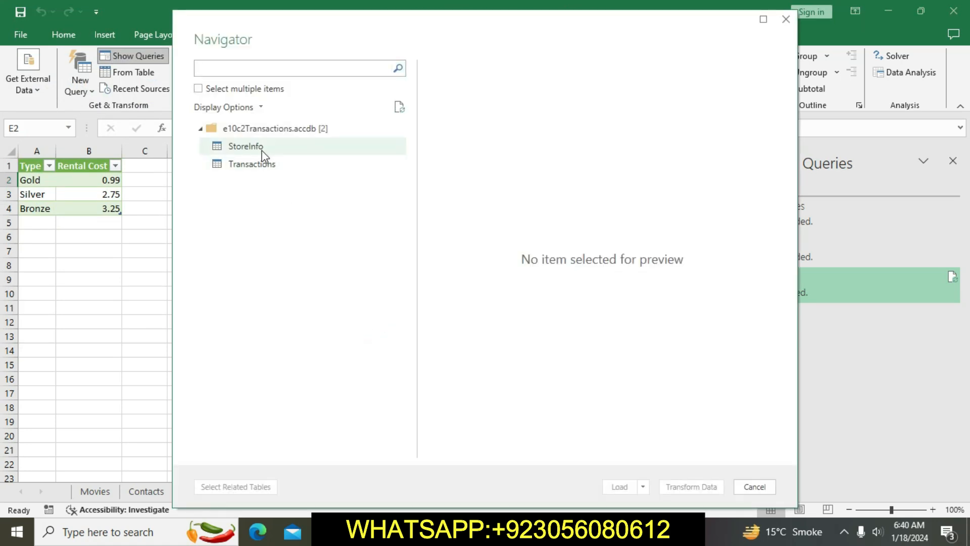
pyautogui.click(256, 151)
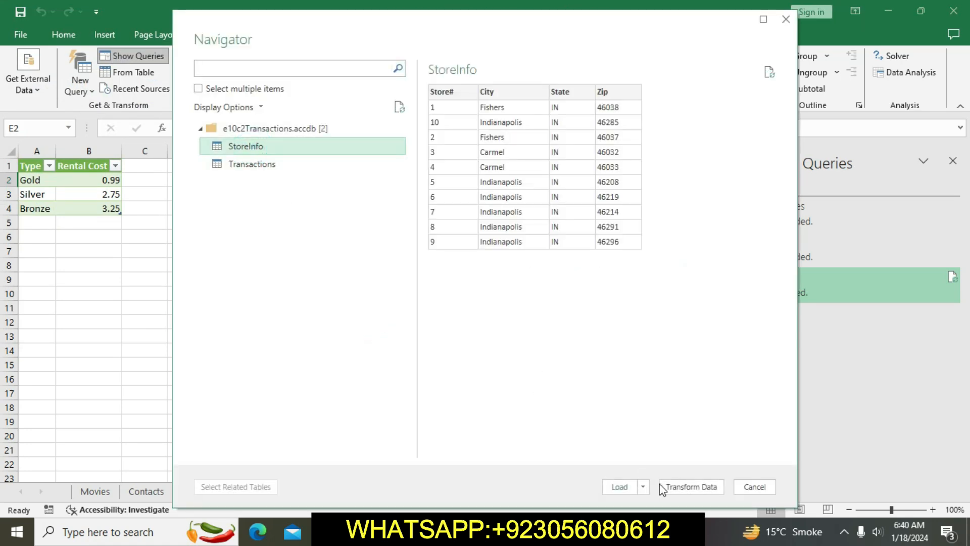
pyautogui.click(620, 486)
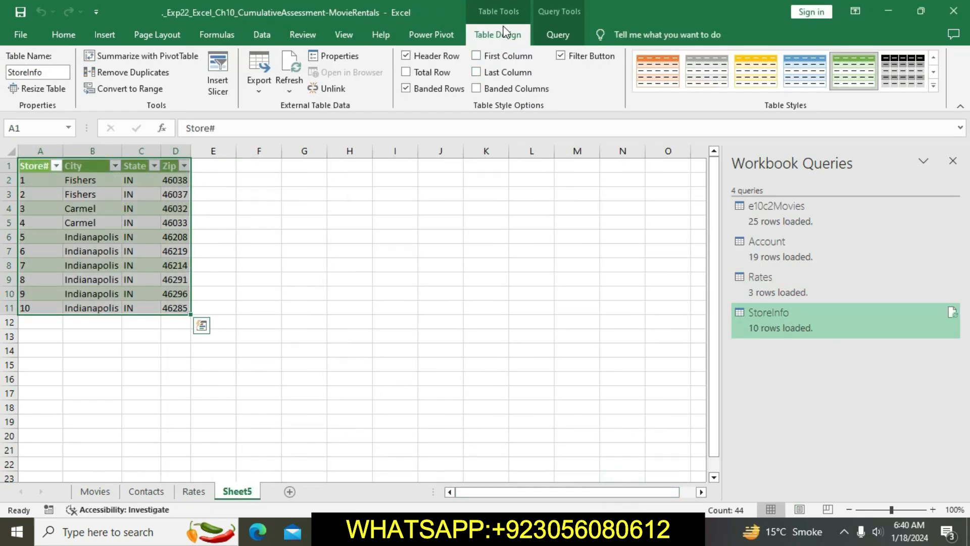
pyautogui.click(551, 34)
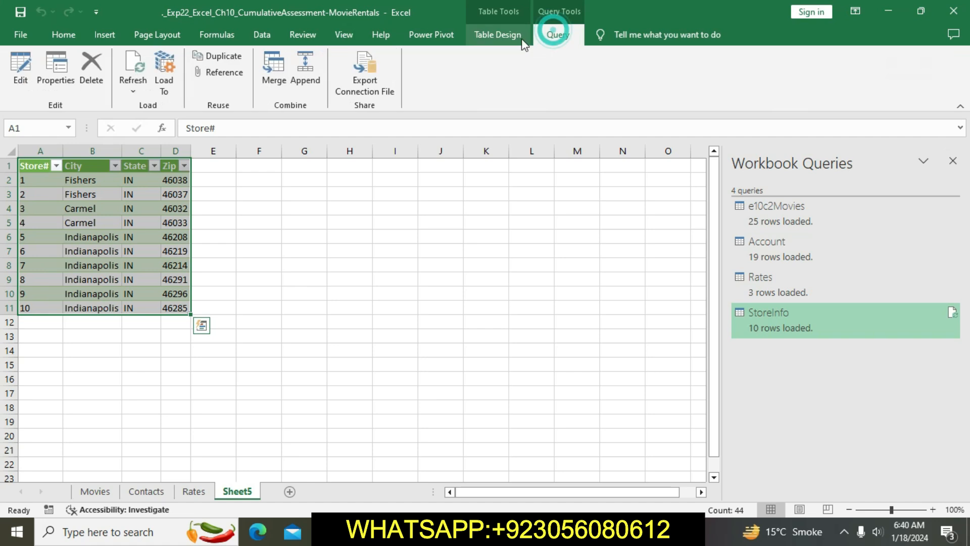
pyautogui.click(164, 71)
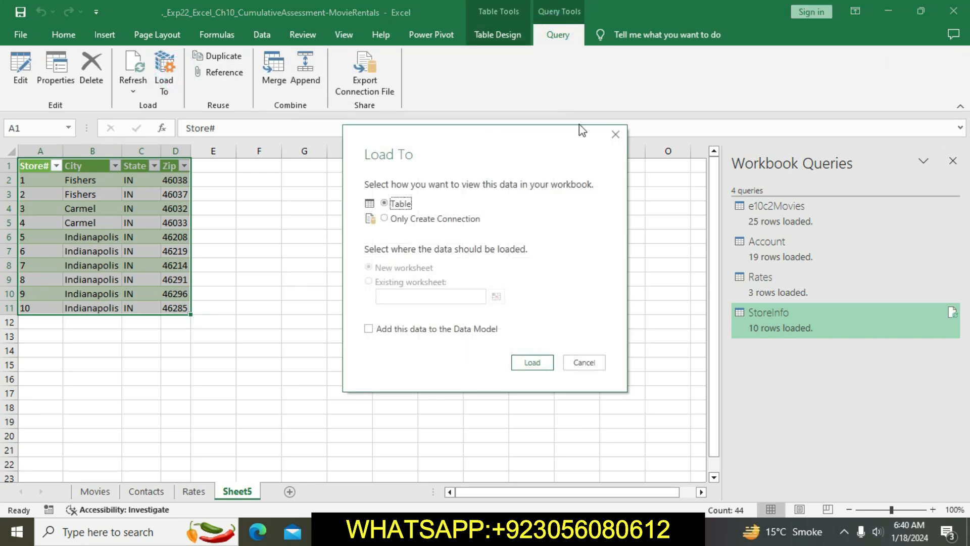
pyautogui.click(617, 132)
# Add the StoreInfo table to the Data Model with Power Pivot and return to the worksheet
pyautogui.click(436, 36)
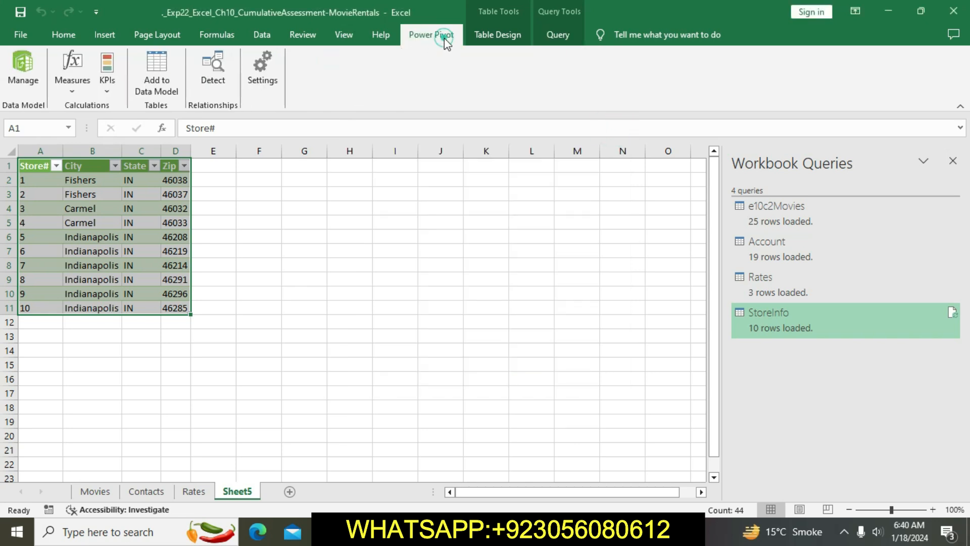
pyautogui.click(157, 70)
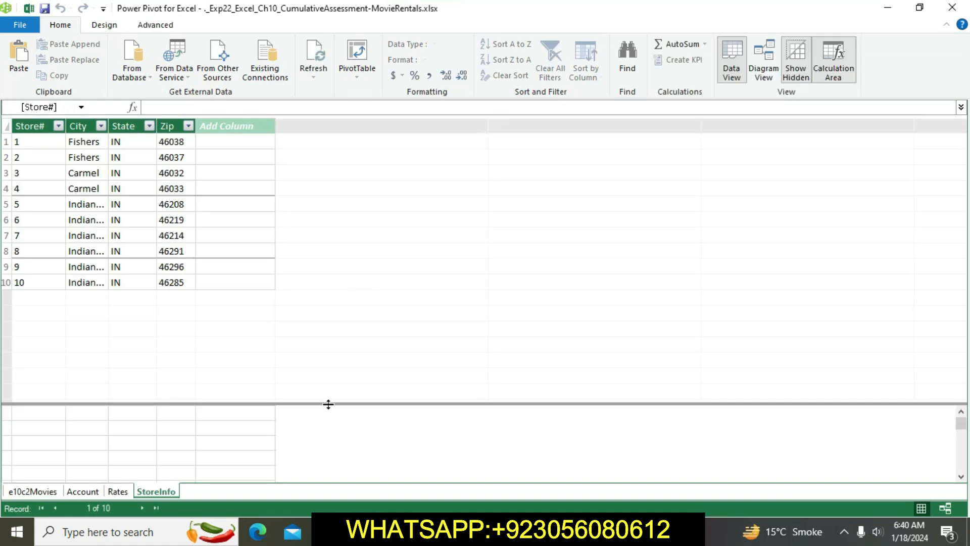
pyautogui.click(952, 7)
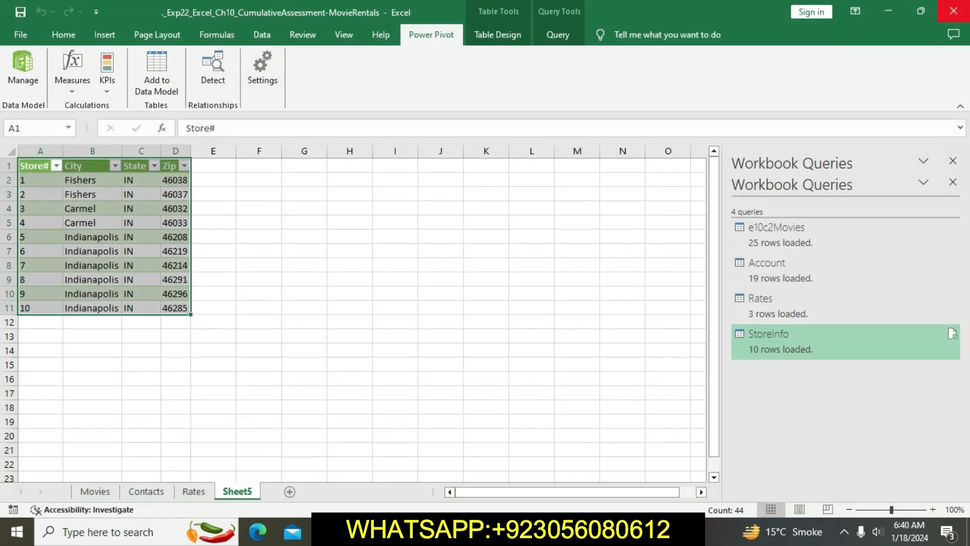
pyautogui.click(377, 396)
# Switch to the Word instructions, remove the yellow highlight from step 8 and highlight the step 9 instruction
pyautogui.click(440, 531)
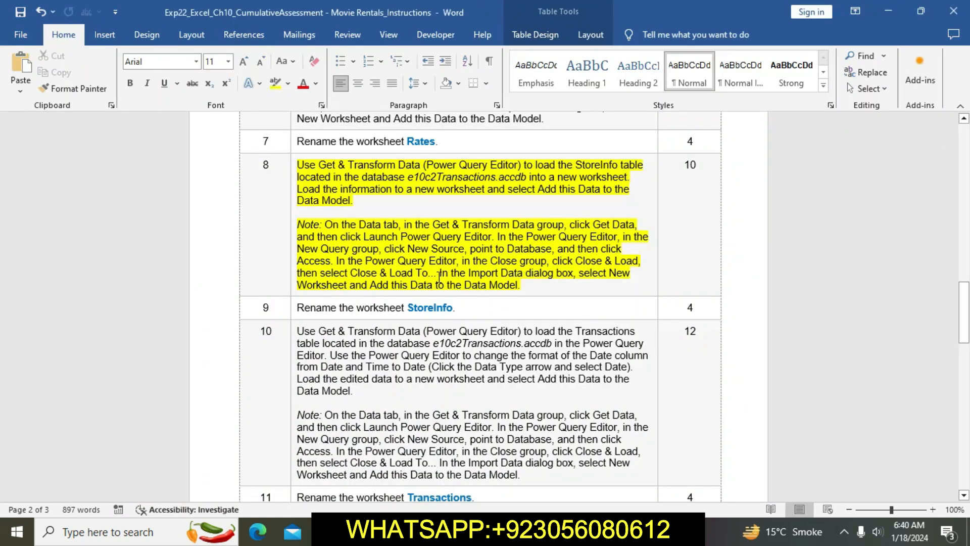
pyautogui.click(292, 171)
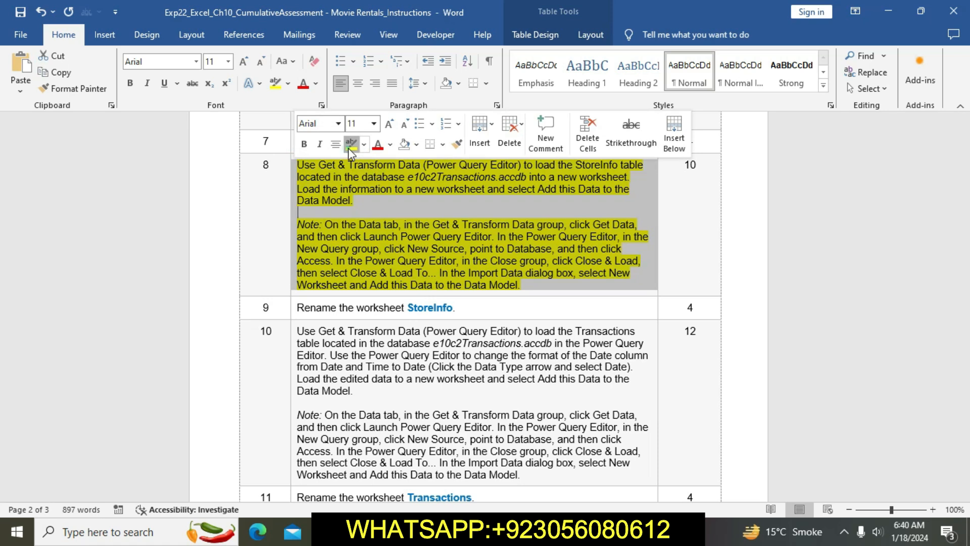
pyautogui.click(295, 306)
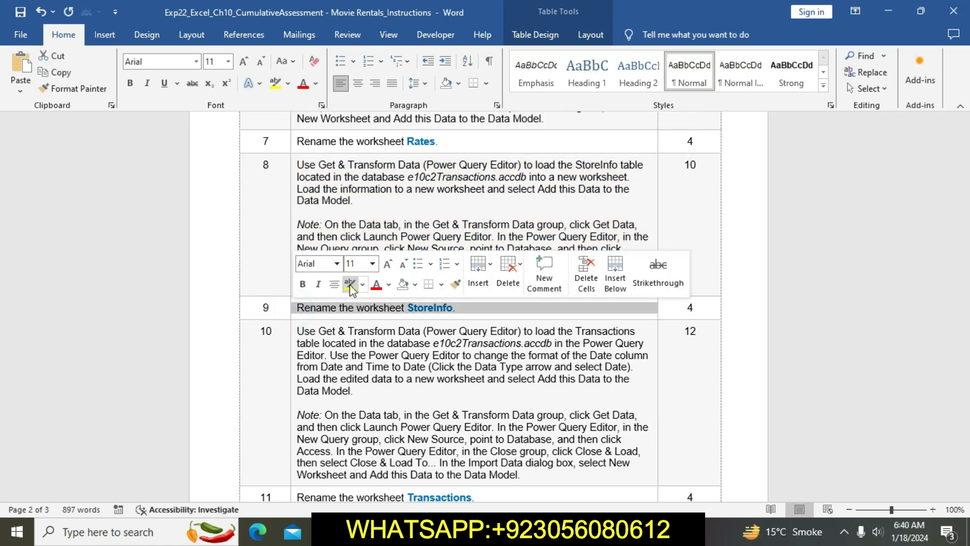
pyautogui.click(349, 284)
# Copy the name StoreInfo from the step 9 instruction and use it to rename Sheet5 in the Excel workbook, without the trailing period
pyautogui.moveTo(408, 307); pyautogui.dragTo(456, 308)
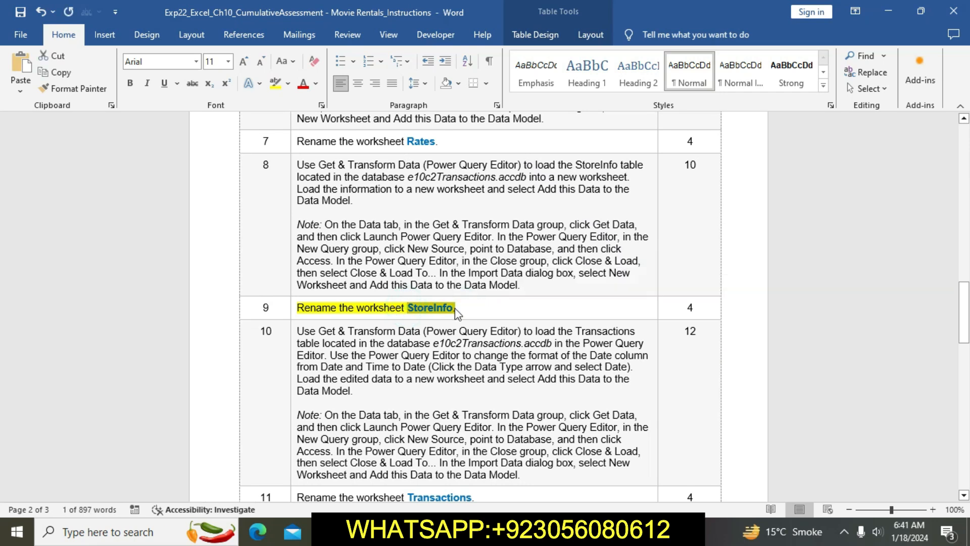
pyautogui.hotkey('alt', 'Tab')
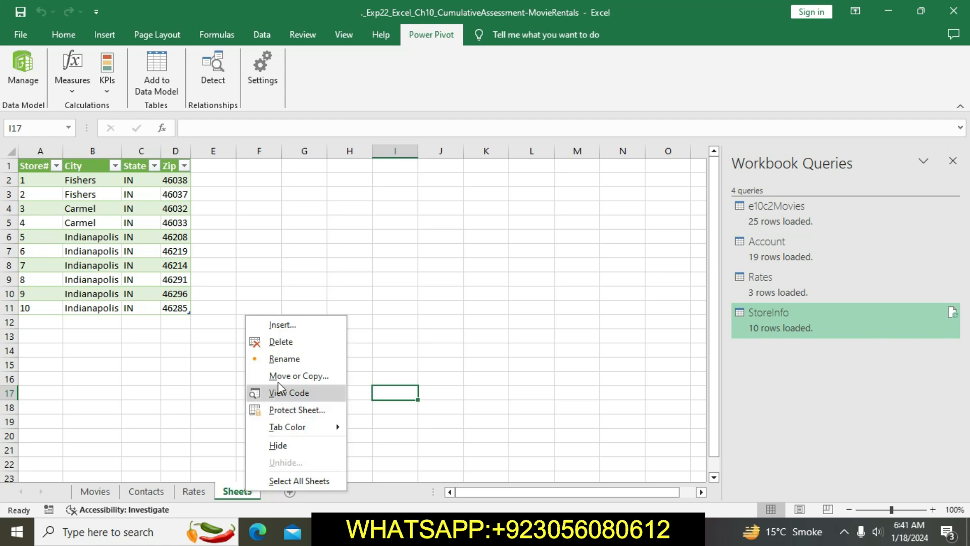
pyautogui.click(283, 358)
pyautogui.write('StoreInfo.')
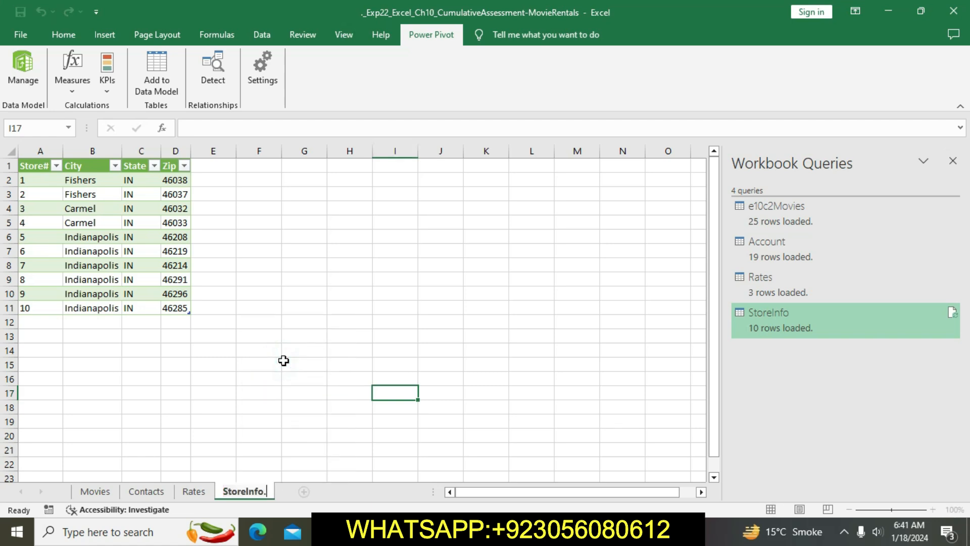
pyautogui.press('BackSpace')
pyautogui.press('Return')
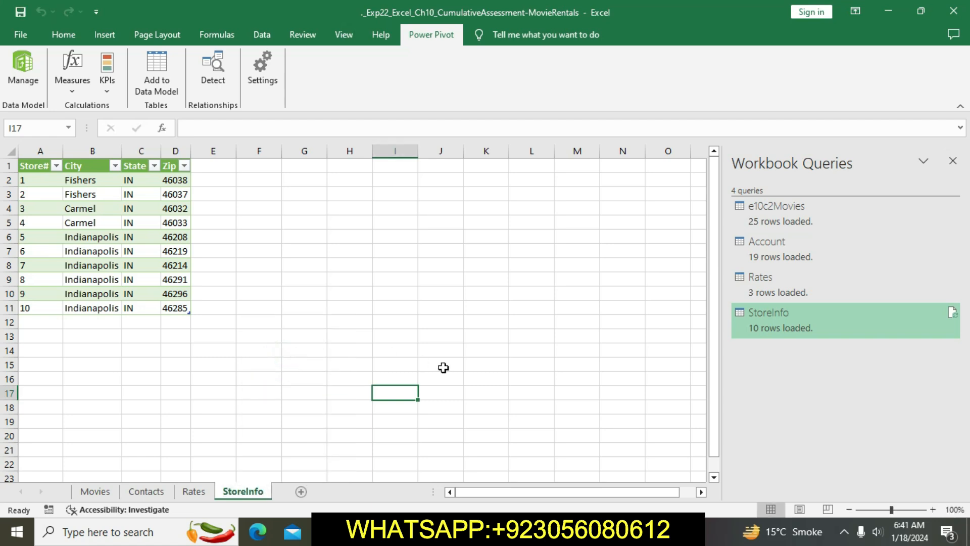
pyautogui.click(484, 380)
# Switch to the Word instructions, remove the yellow highlight from step 9 and highlight the step 10 instruction
pyautogui.hotkey('alt', 'Tab')
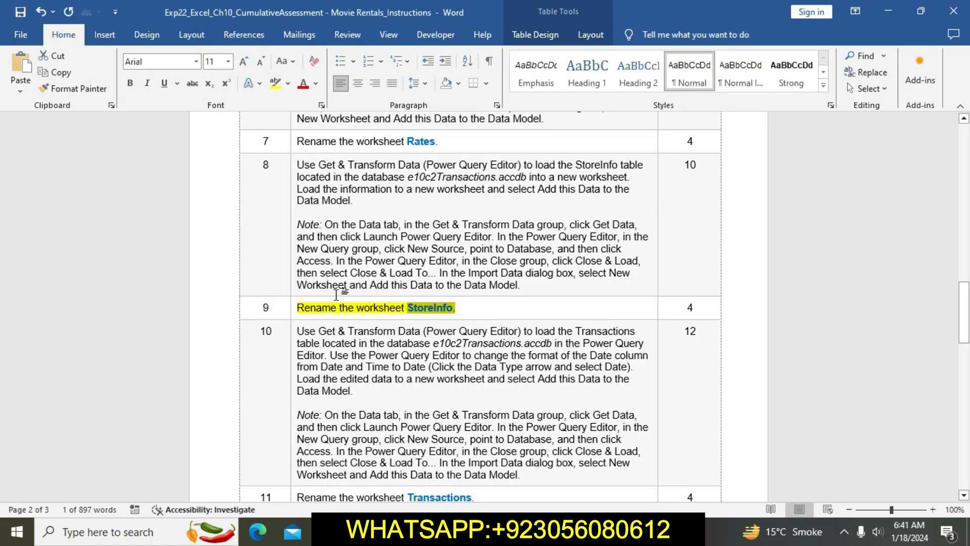
pyautogui.click(292, 309)
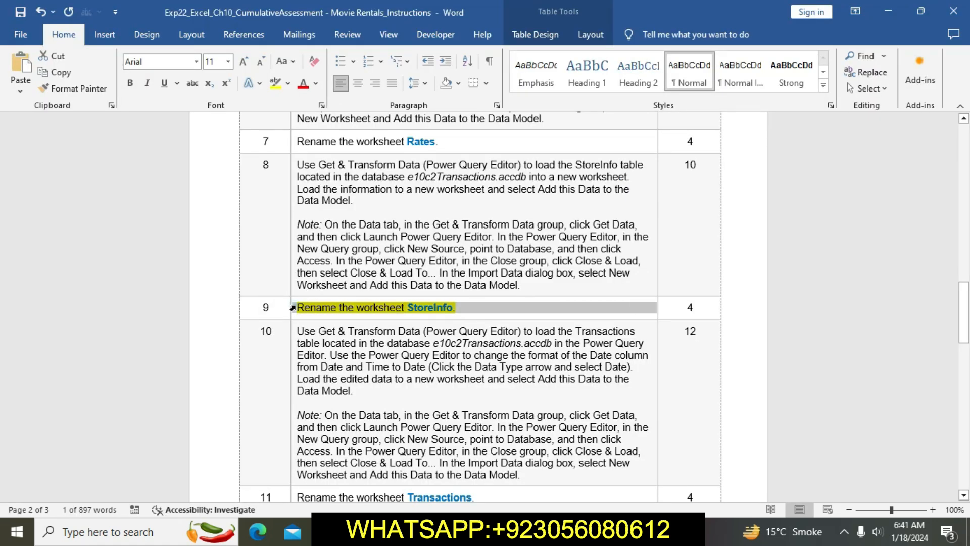
pyautogui.click(351, 281)
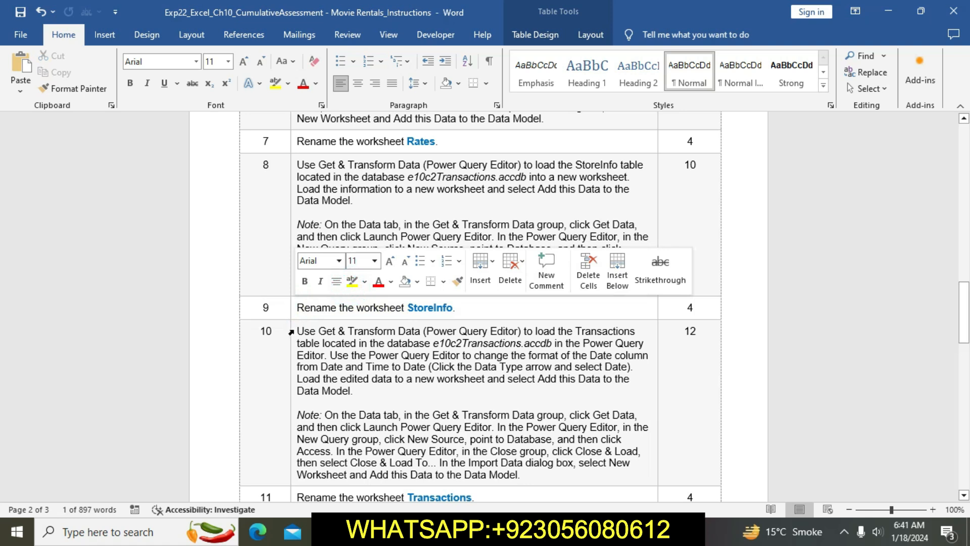
pyautogui.click(294, 330)
pyautogui.click(351, 306)
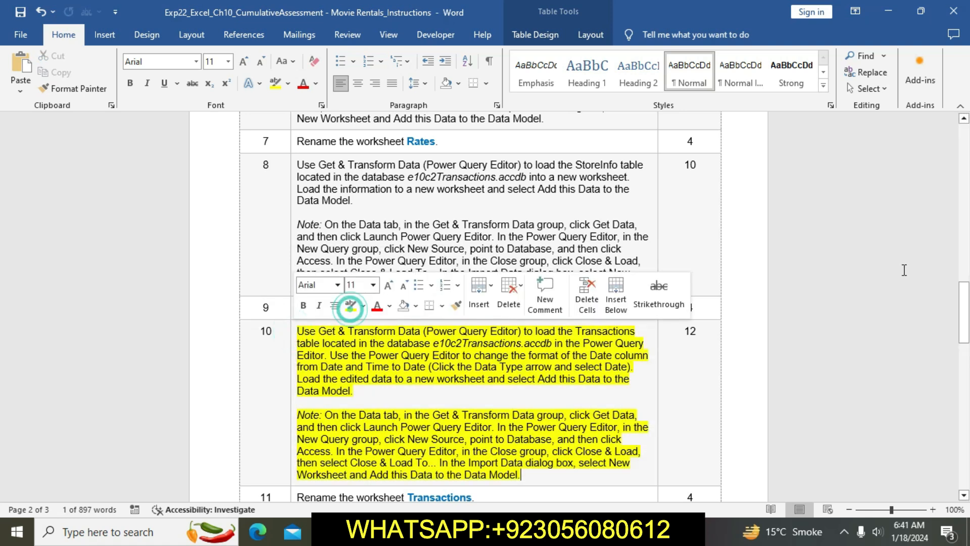
pyautogui.click(964, 303)
pyautogui.moveTo(964, 303)
pyautogui.mouseDown()
pyautogui.moveTo(963, 335)
pyautogui.moveTo(968, 322)
pyautogui.mouseUp()
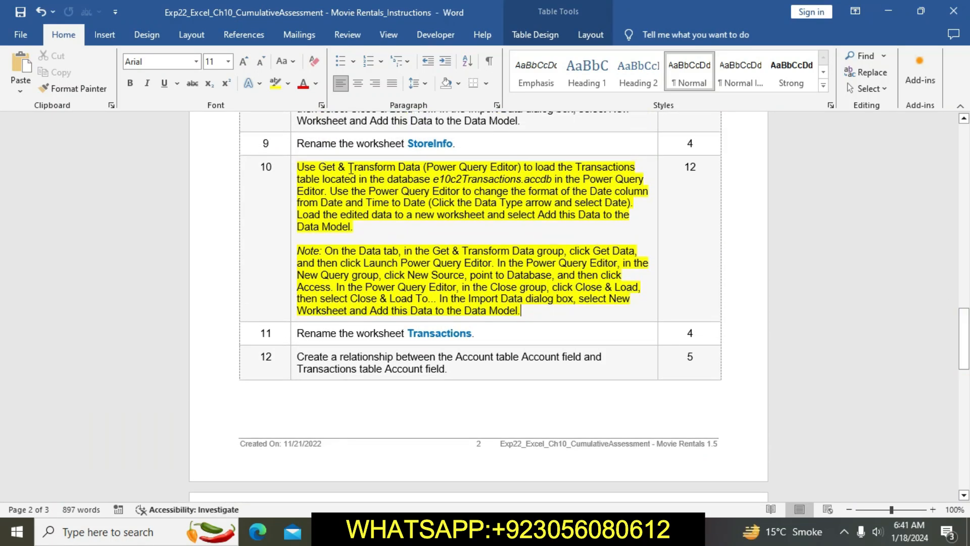